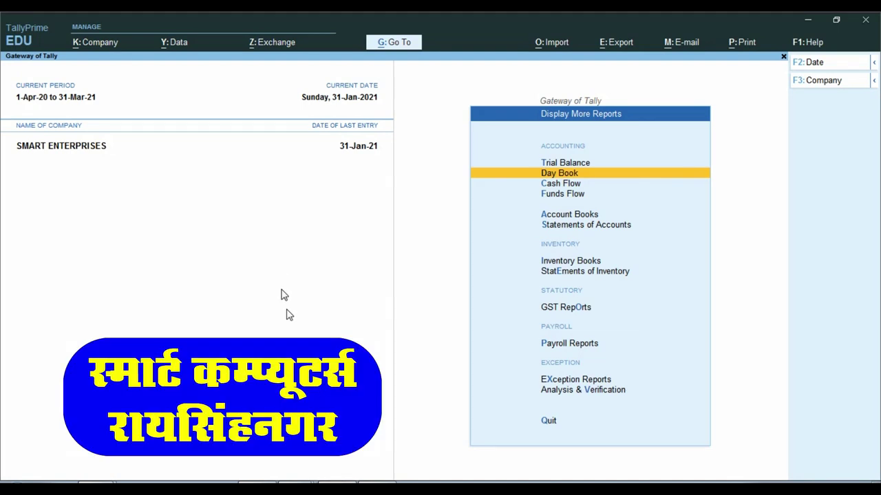
- Review debit note dn 1.pdf, highlighting the payee, the Advance Salary reason and the 3000.00 amount
mouse_move(286, 478)
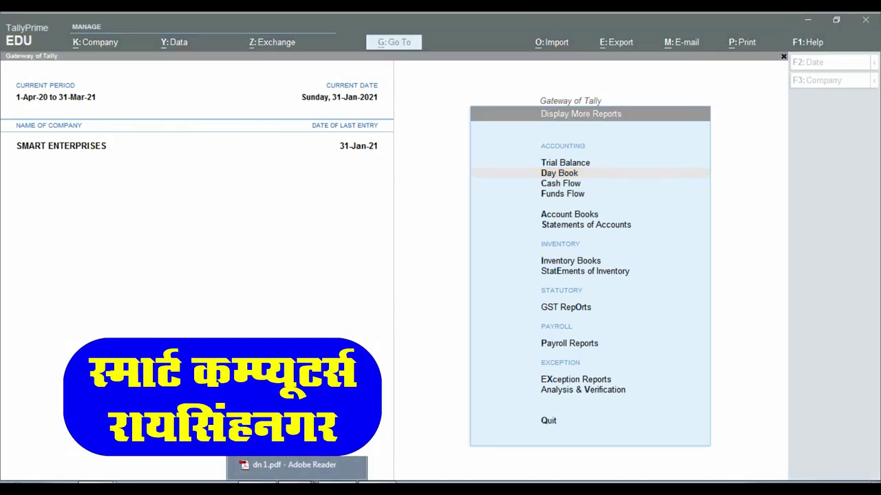
left_click(285, 468)
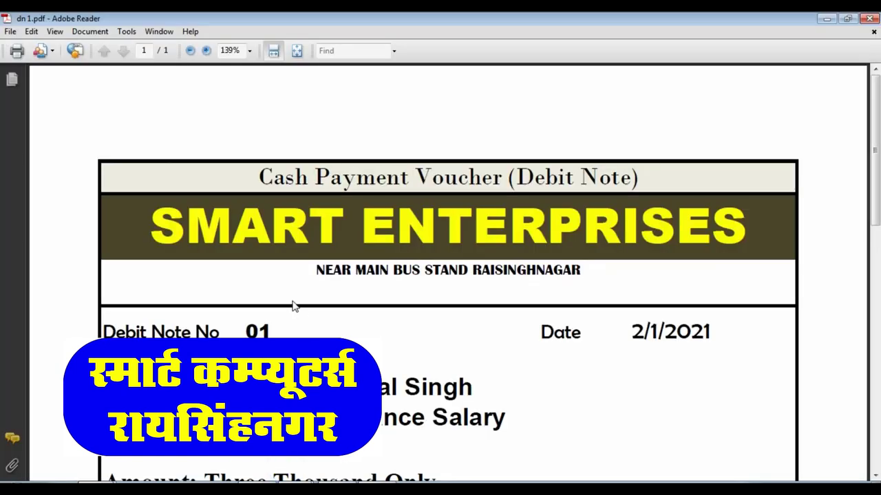
scroll(341, 275, "down", 5)
scroll(248, 217, "down", 1)
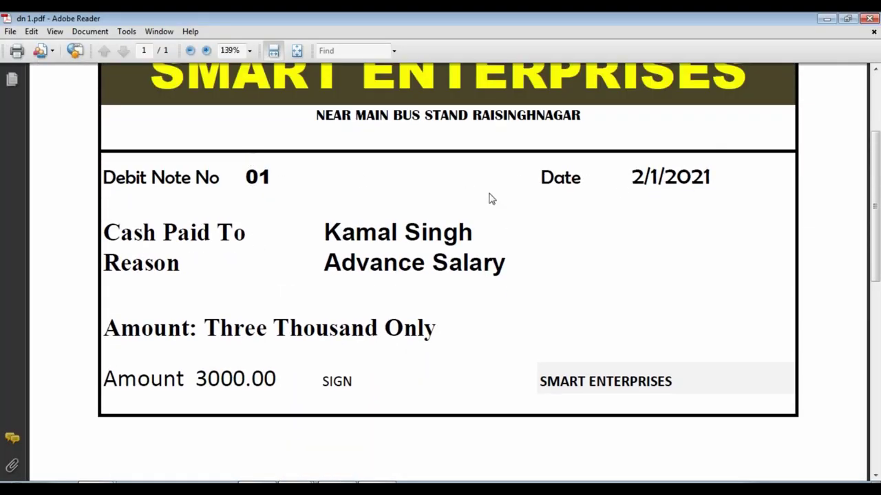
left_click_drag(325, 230, 473, 230)
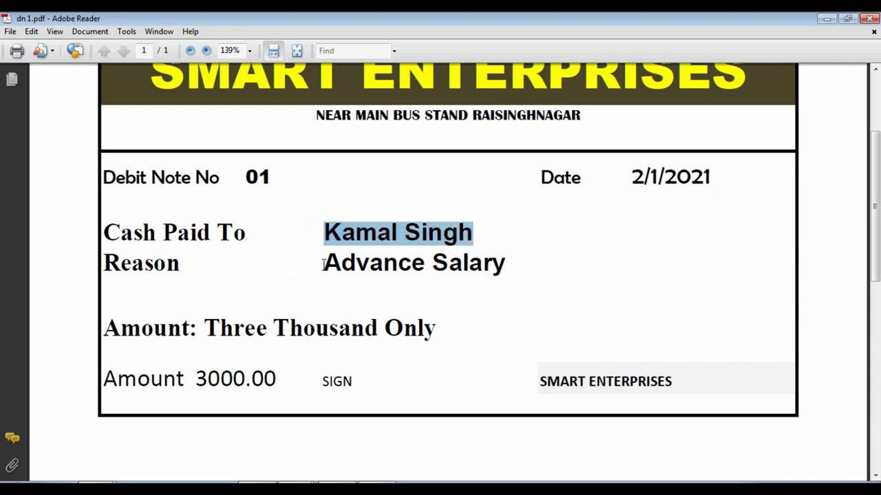
left_click_drag(323, 263, 501, 279)
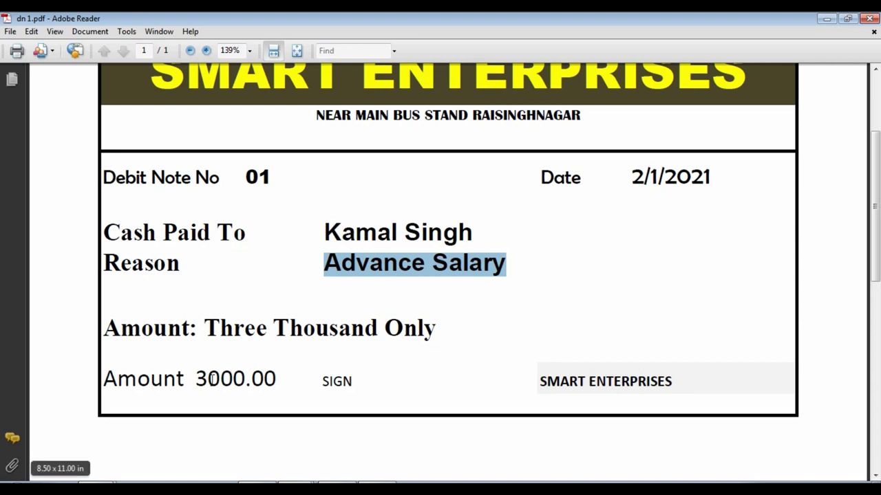
left_click_drag(206, 378, 276, 380)
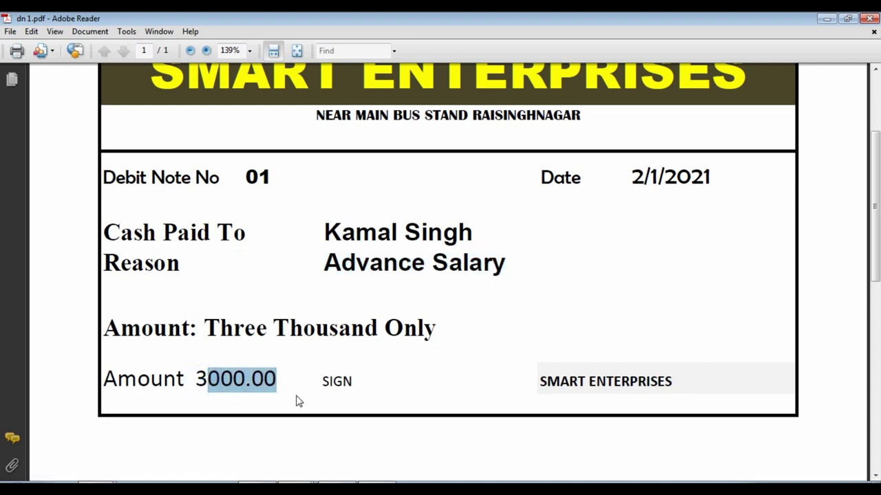
- Clear the highlight in the debit note and return to TallyPrime's Gateway of Tally
scroll(296, 402, "up", 2)
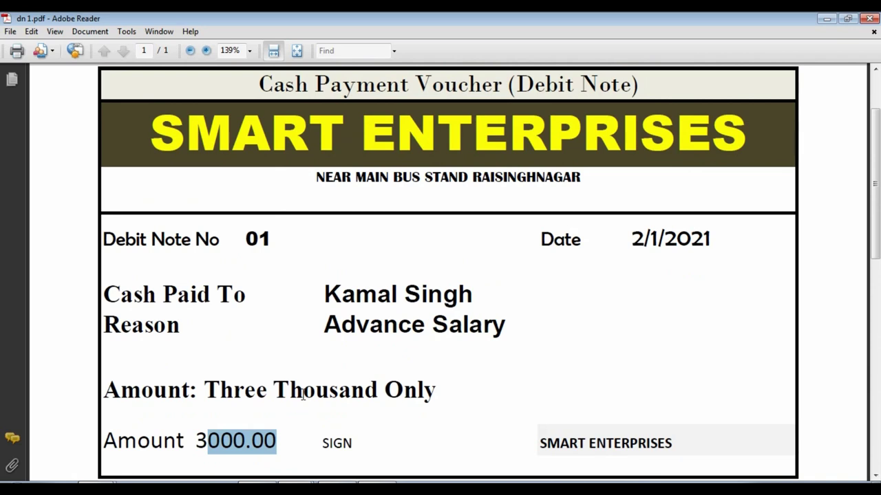
scroll(304, 396, "down", 1)
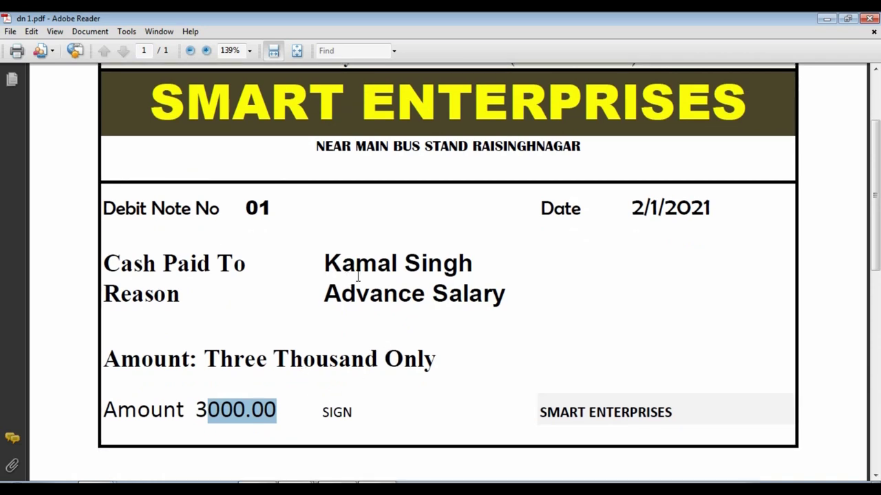
left_click(373, 415)
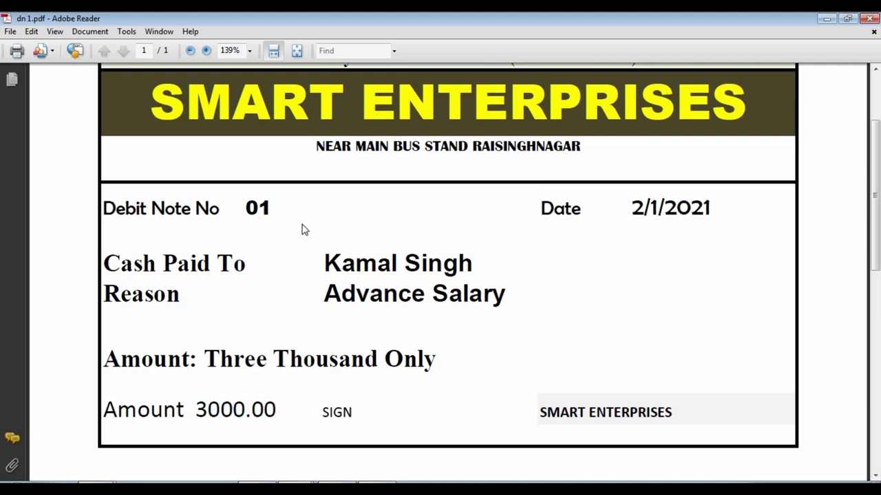
scroll(305, 230, "up", 2)
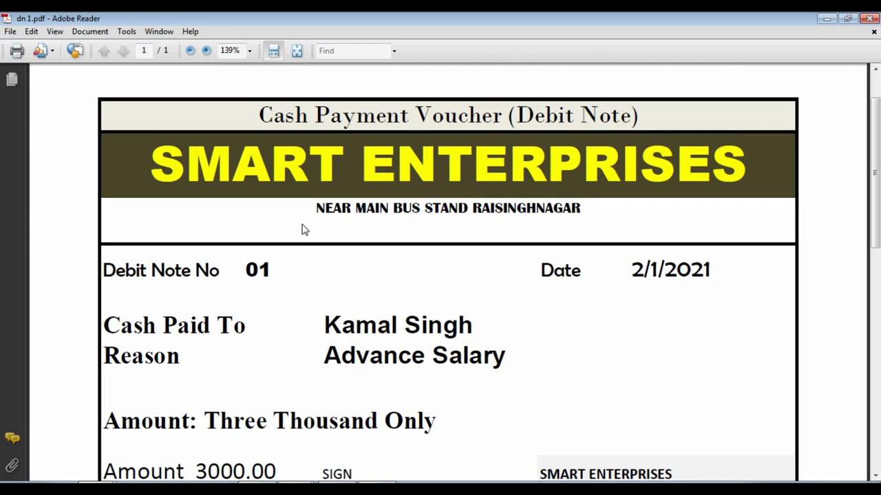
key("alt+Tab")
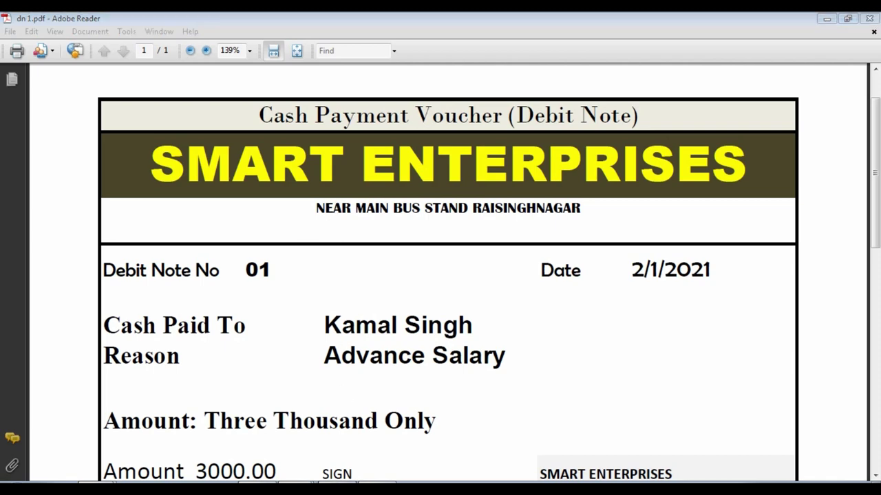
key("Down")
key("Down")
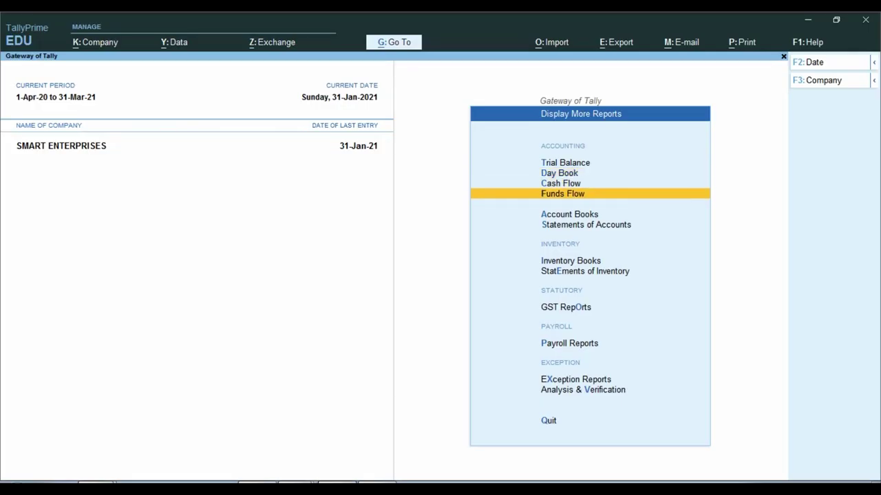
- Start a new Payment voucher from the Gateway of Tally
key("Escape")
key("Up")
key("Up")
key("Up")
key("Up")
key("Up")
key("Up")
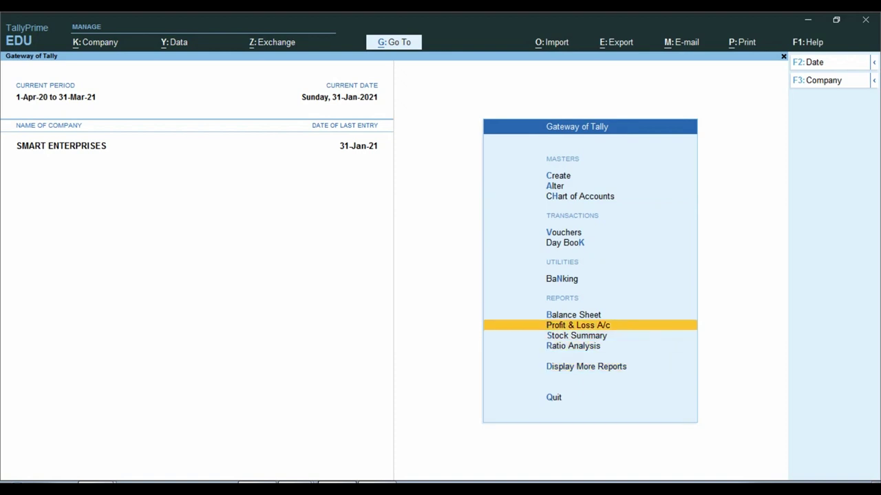
key("Up")
key("Return")
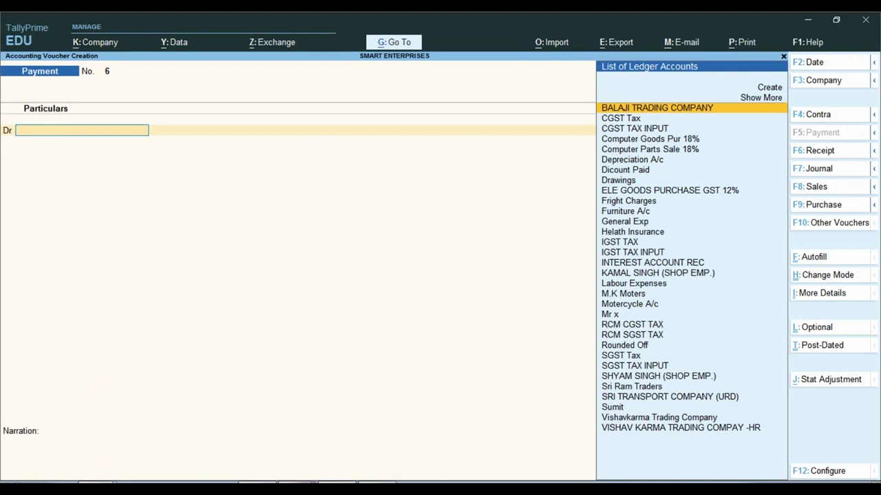
- Check the payee on the debit note and enter the shop employee's ledger as the debit account
left_click(282, 466)
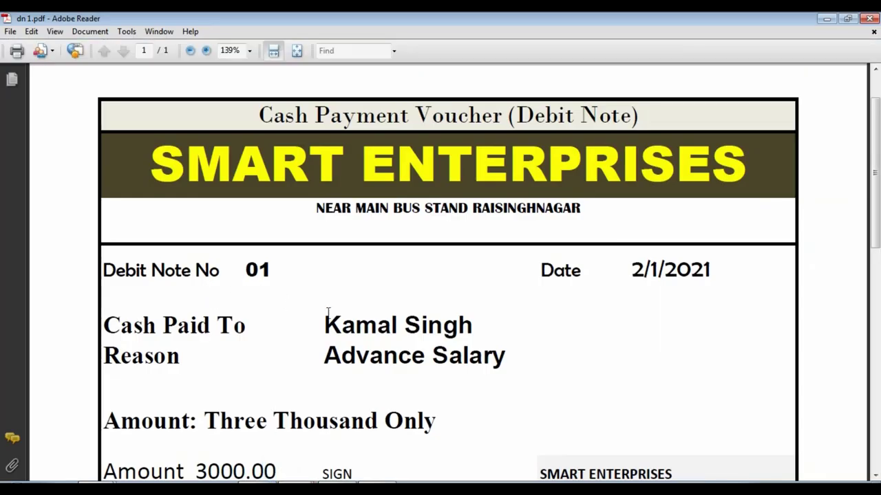
scroll(328, 313, "down", 2)
triple_click(320, 262)
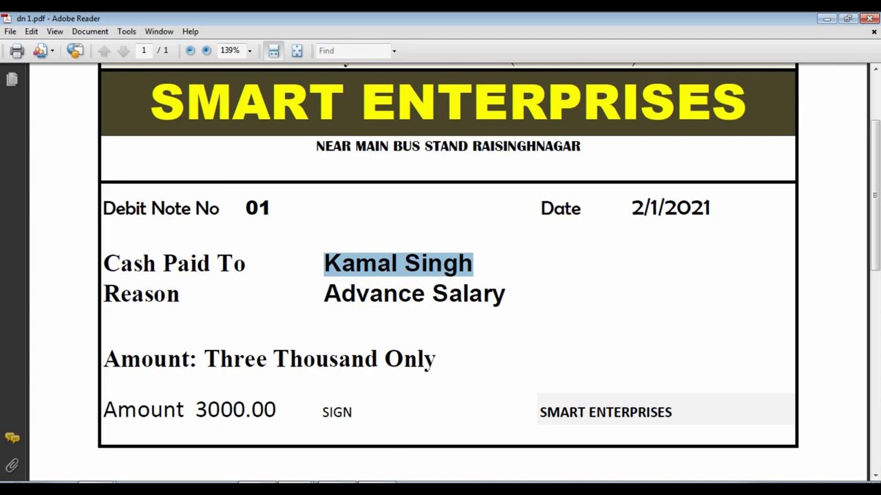
left_click(347, 482)
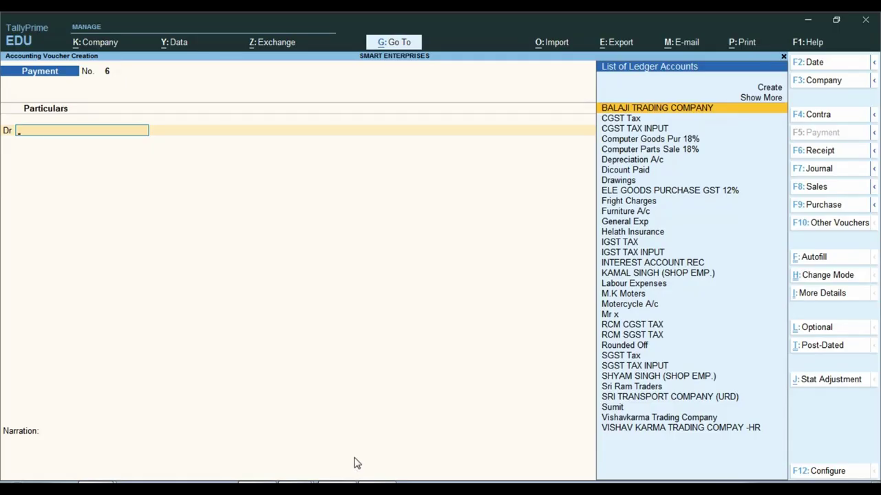
type("KAM")
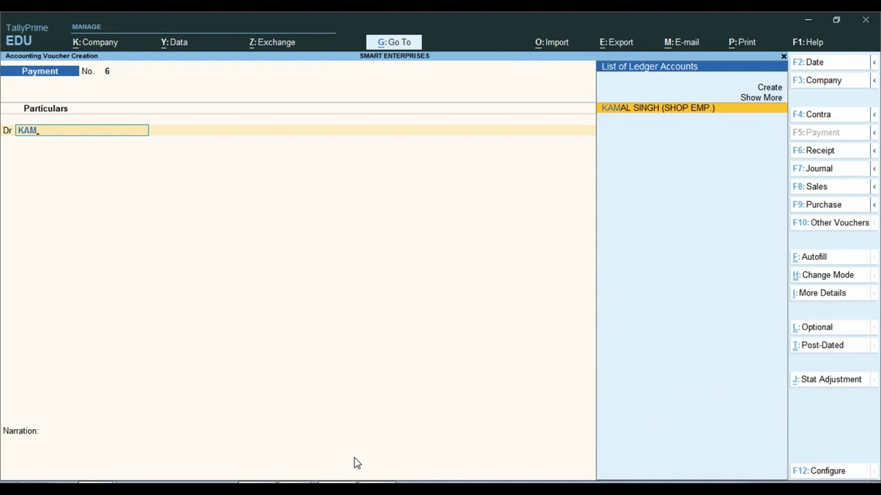
key("ctrl")
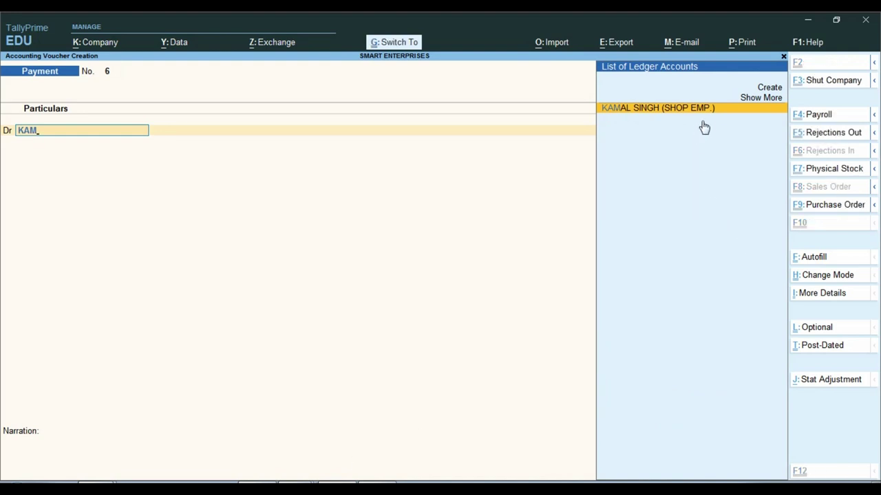
mouse_move(553, 91)
left_mouse_down()
mouse_move(620, 130)
mouse_move(729, 139)
left_mouse_up()
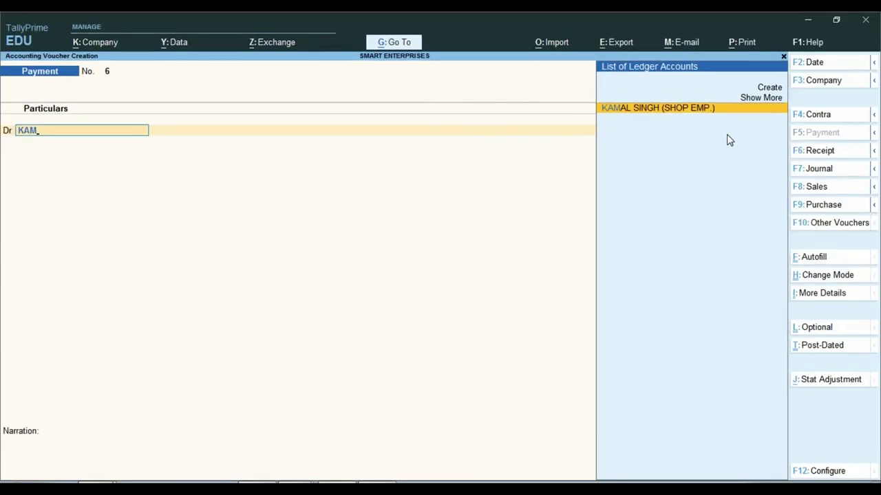
key("Return")
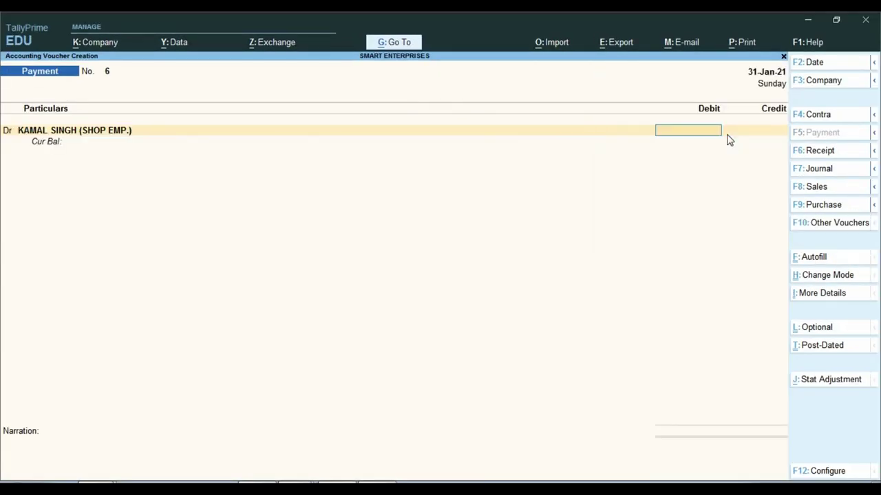
left_click(92, 138)
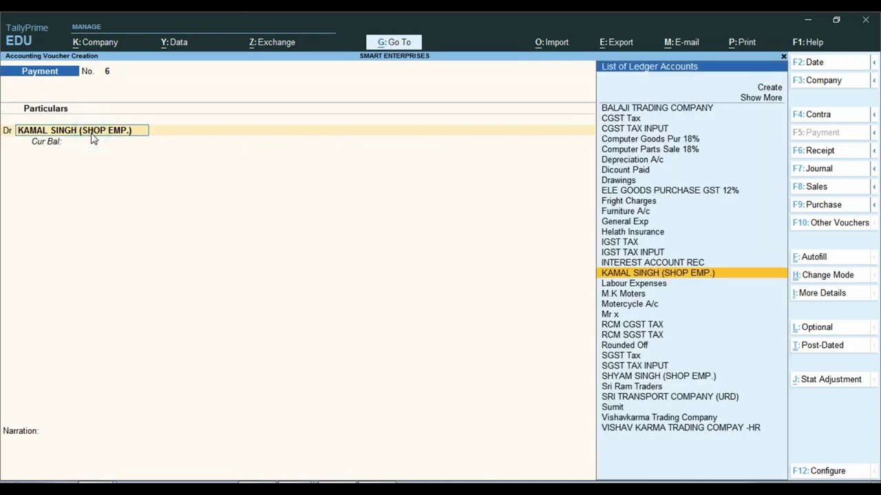
key("ctrl+Return")
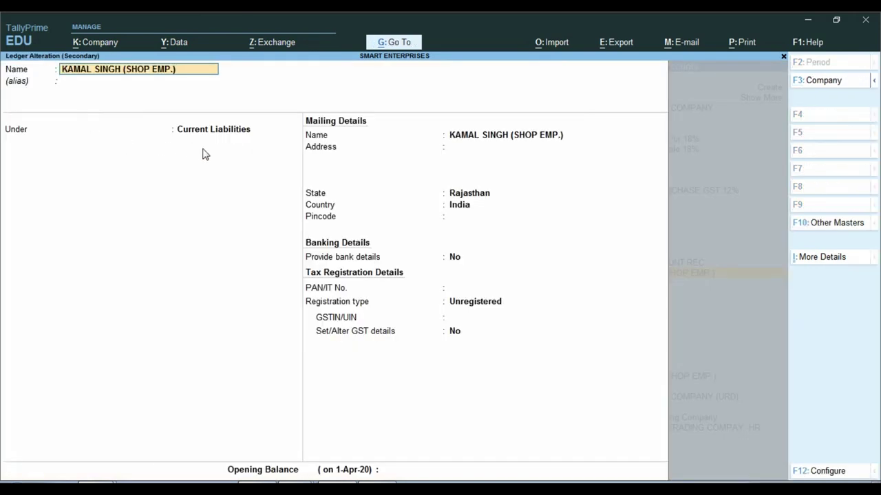
key("Return")
key("Return")
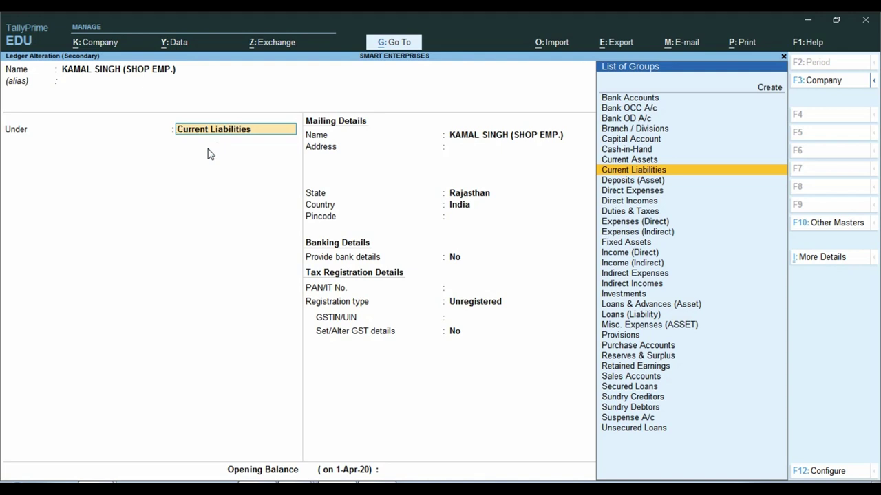
key("Escape")
key("Escape")
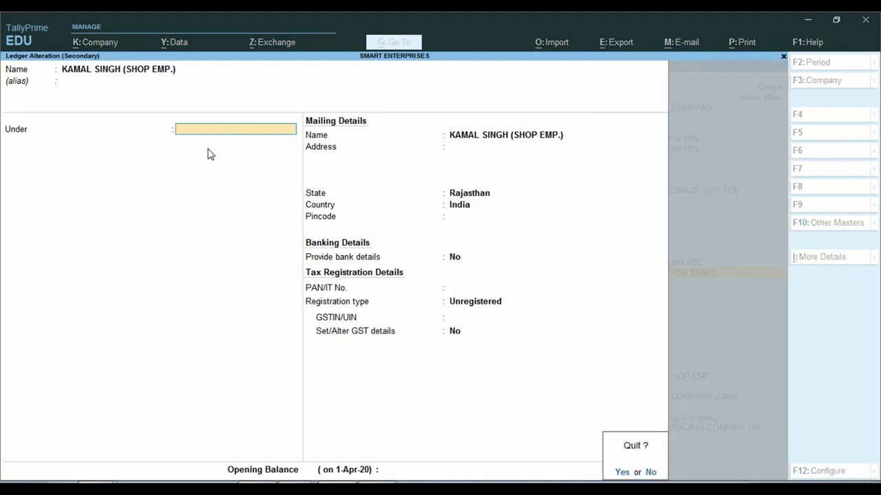
key("y")
key("Return")
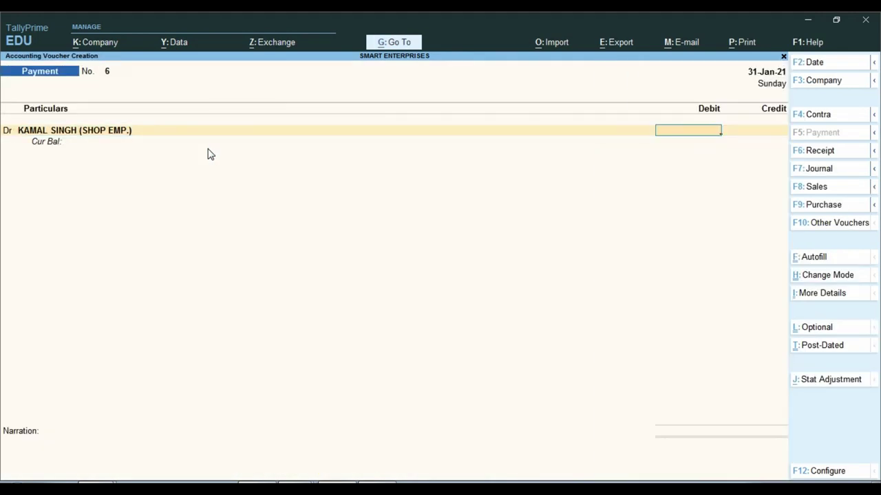
- Check the 3000.00 amount on the debit note PDF
mouse_move(296, 483)
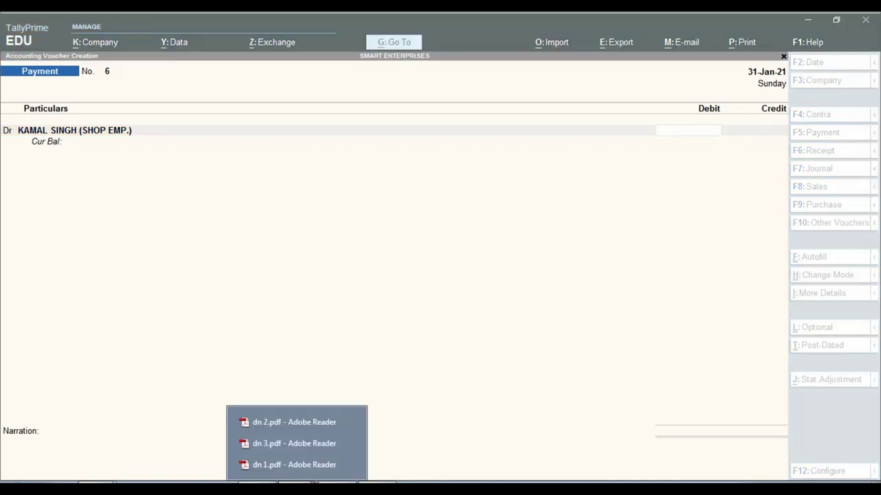
left_click(275, 466)
left_click(289, 401)
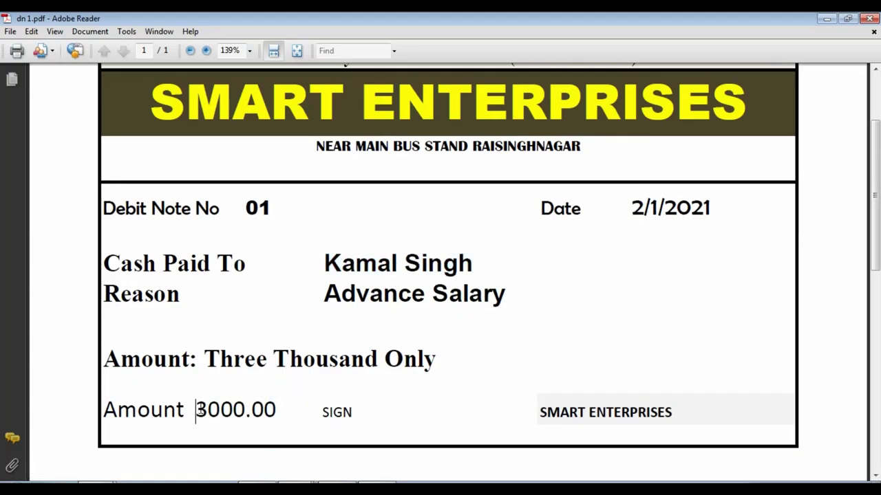
left_click_drag(194, 411, 265, 411)
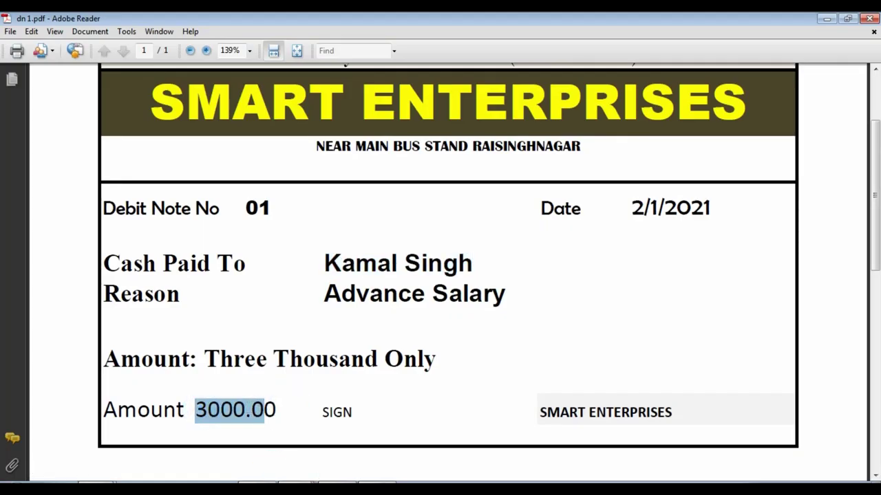
key("alt+Tab")
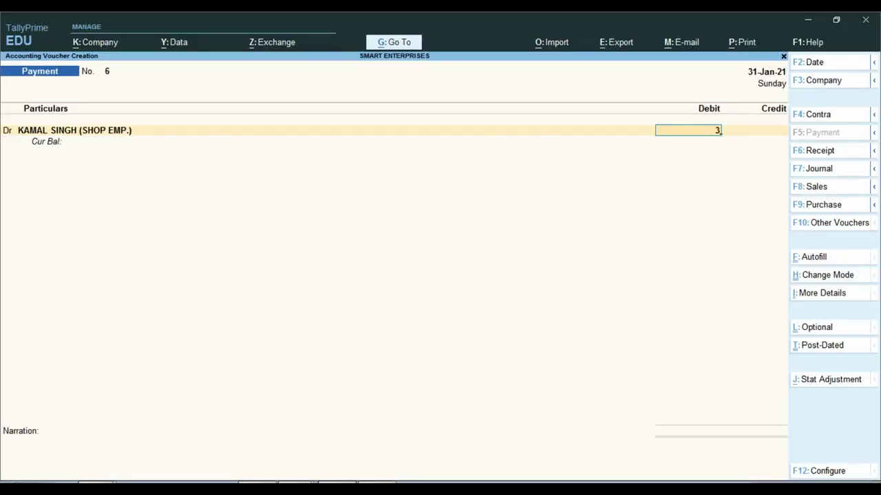
- Date the voucher 2-Jan-21, debit 3,000 against Cash with the advance-salary narration, and save
key("F2")
type("2-1")
key("Return")
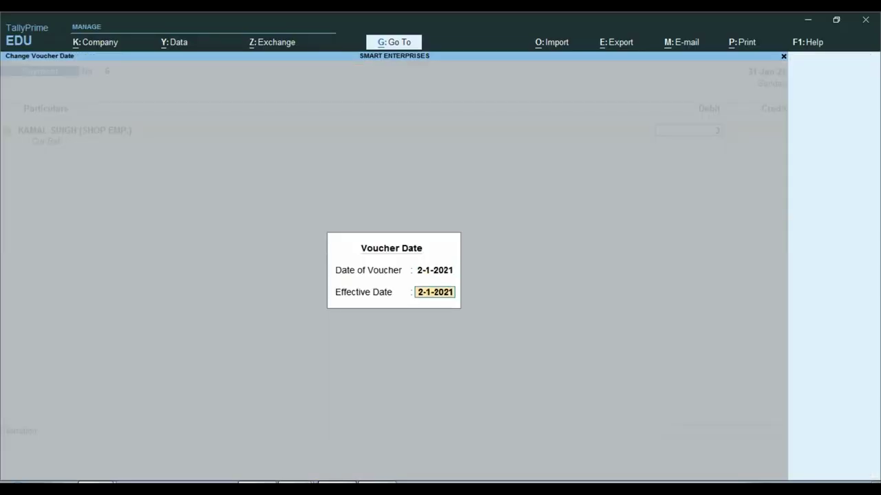
key("Return")
type("3000")
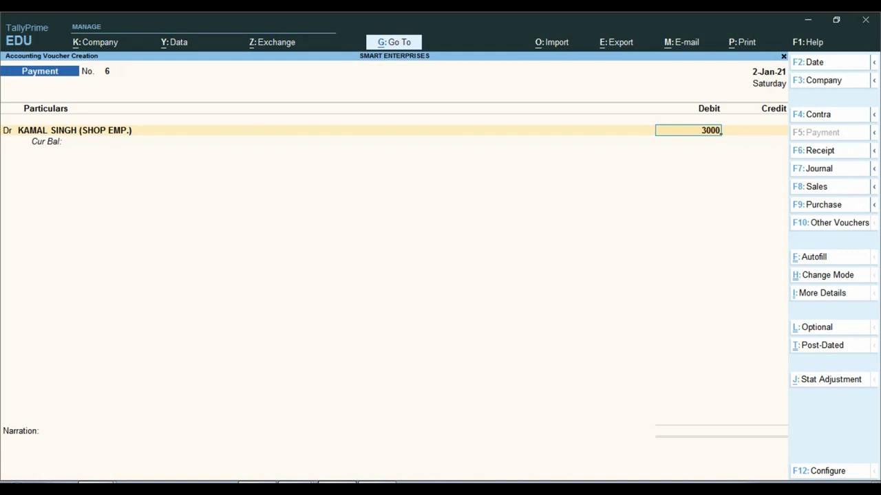
key("Return")
key("Return")
type("CAS")
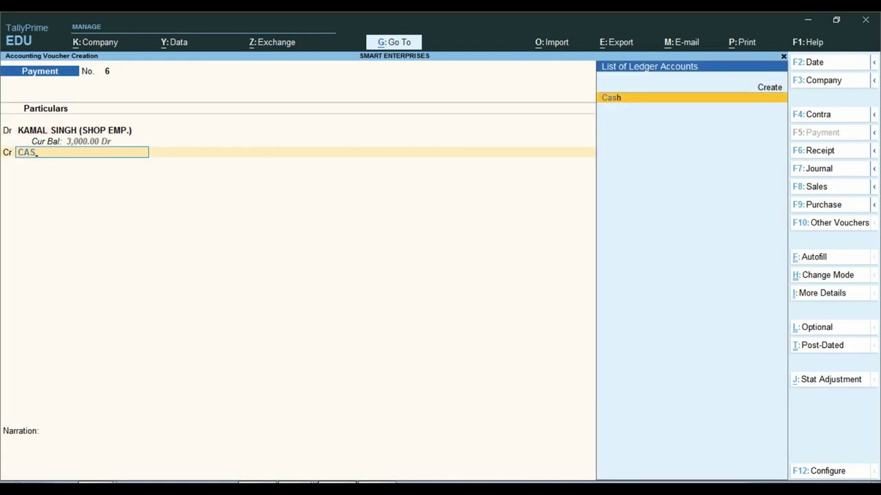
key("Return")
key("Return")
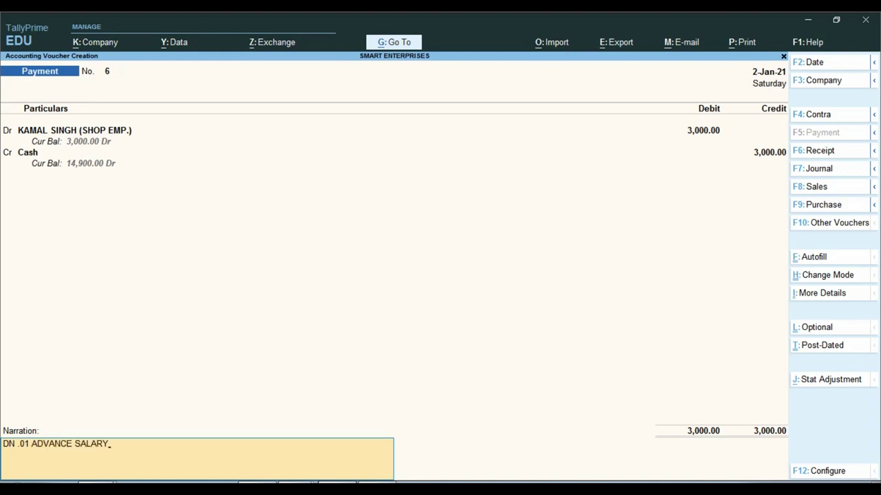
key("Return")
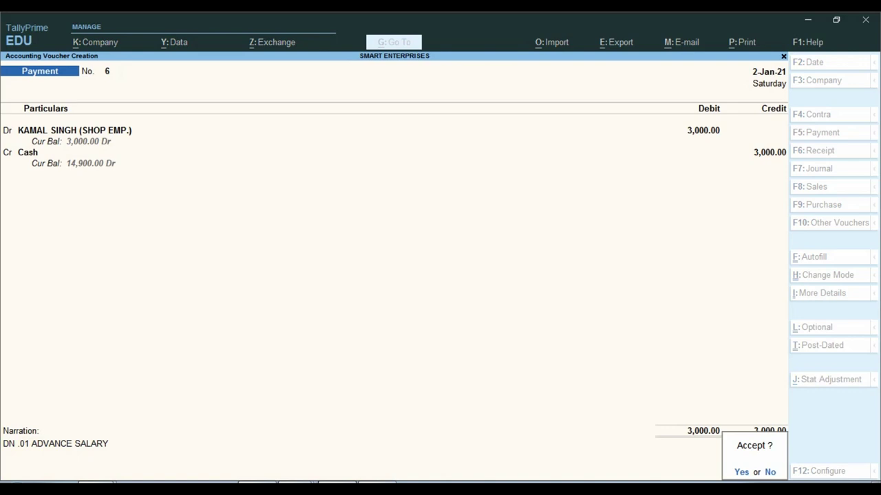
key("y")
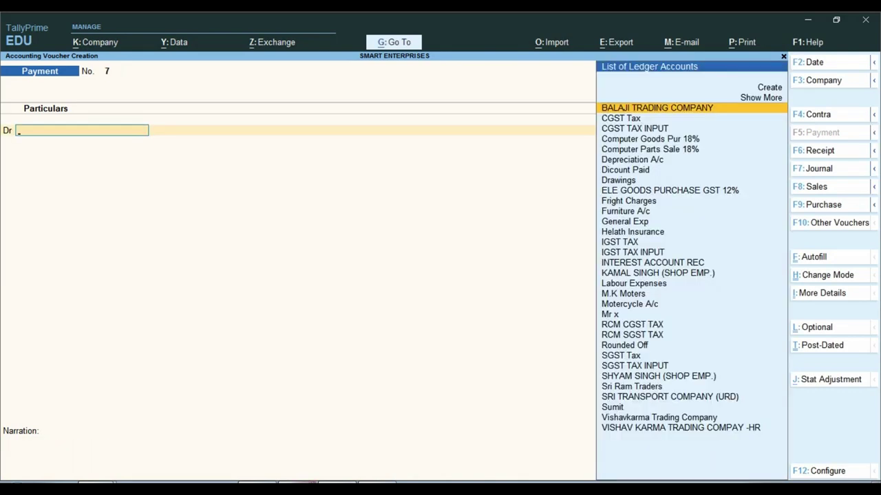
key("alt+Tab")
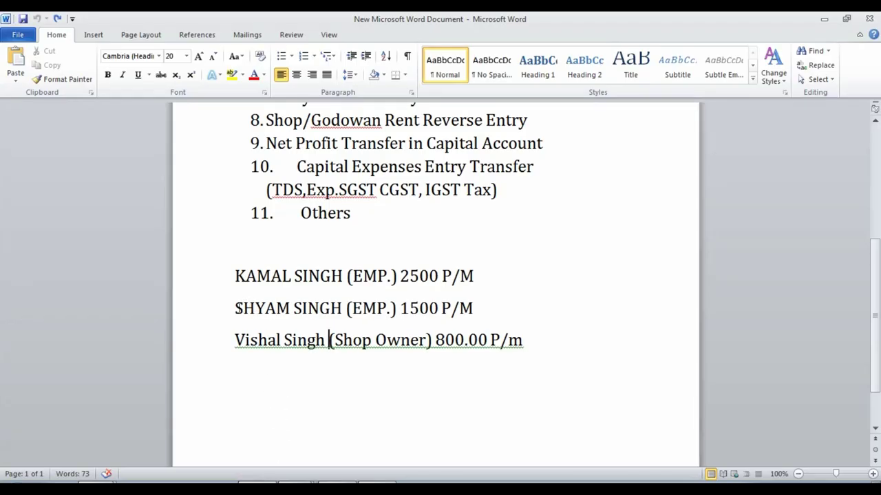
left_click_drag(236, 308, 458, 308)
left_click(511, 305)
left_click_drag(400, 308, 437, 309)
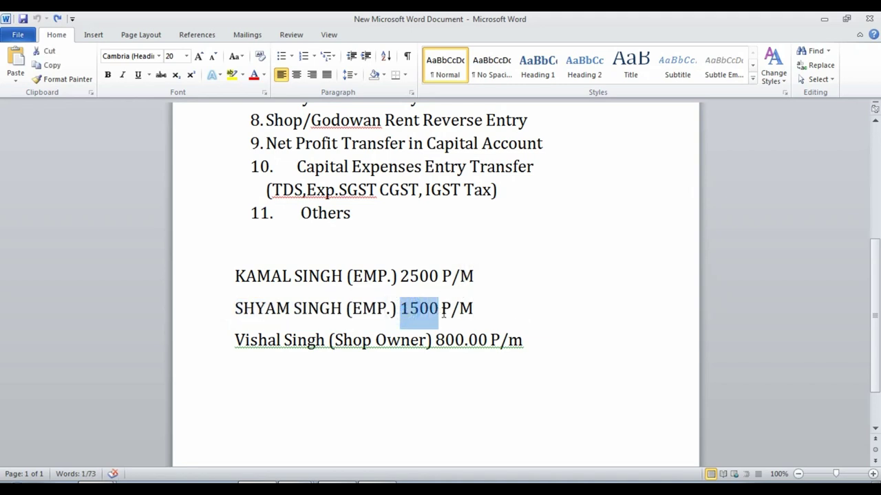
left_click(300, 487)
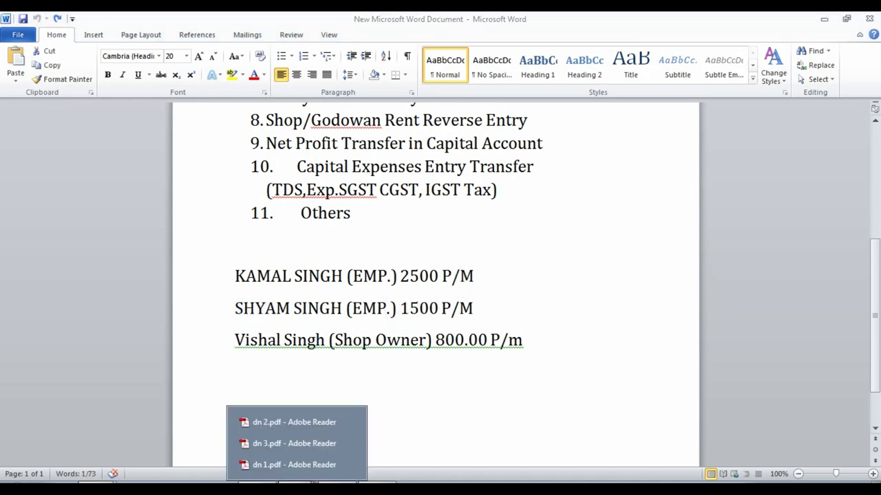
left_click(286, 422)
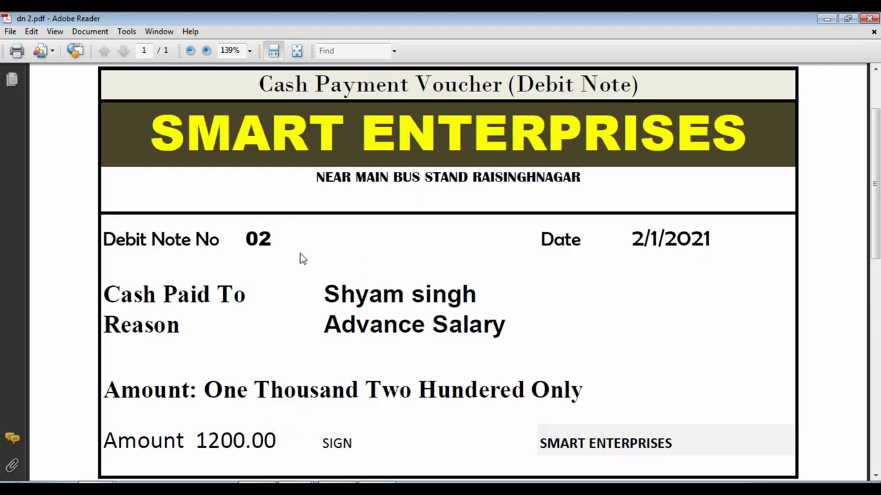
scroll(549, 312, "down", 1)
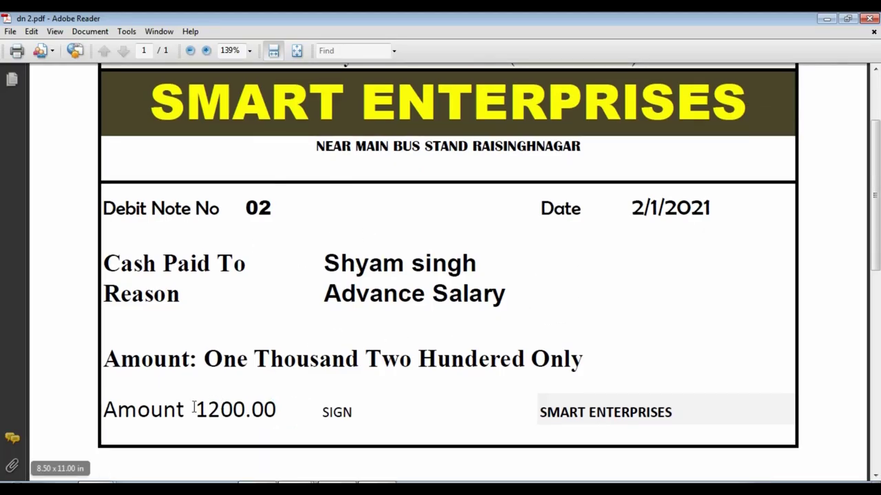
left_click_drag(196, 410, 278, 407)
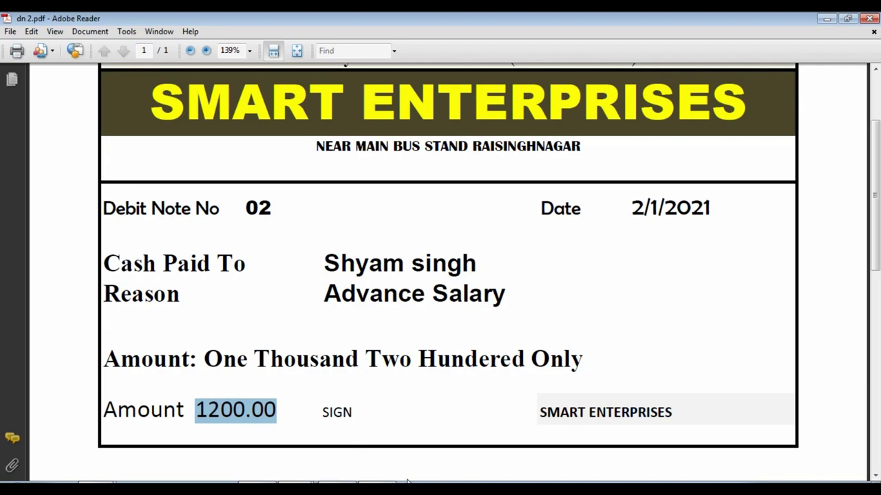
- Select the second shop employee's ledger as the debit account and review its details
key("alt+Tab")
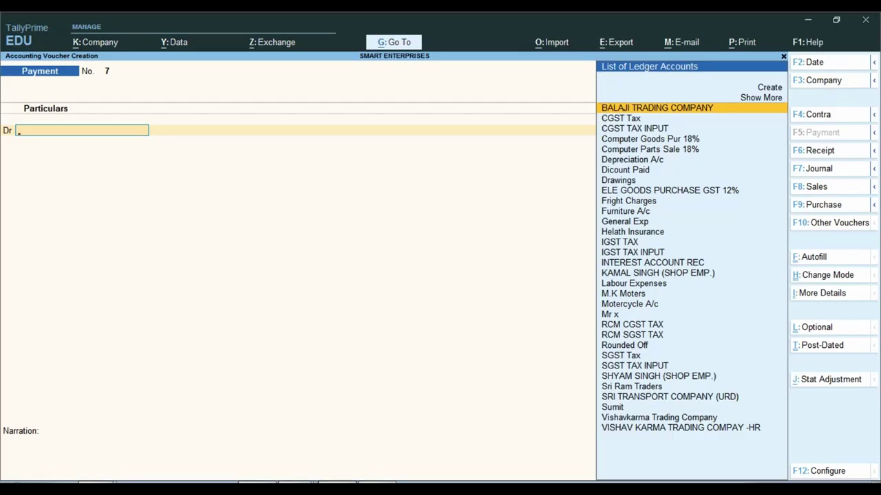
type("SHY")
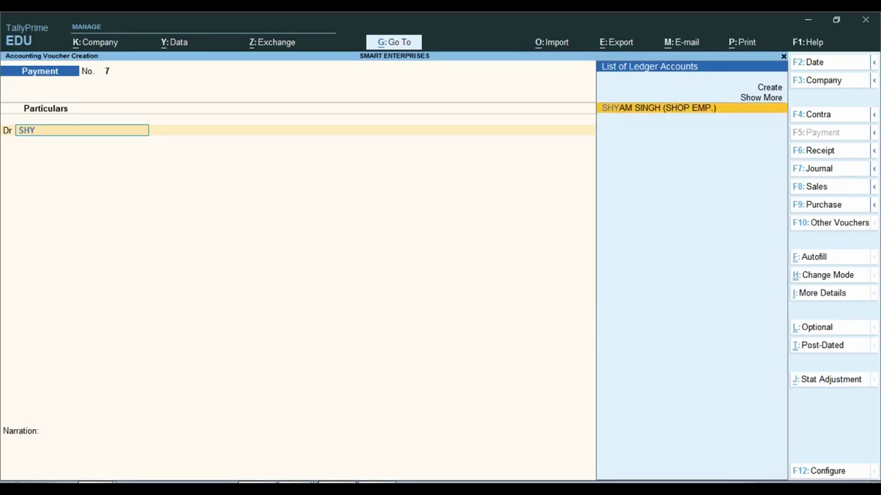
key("ctrl")
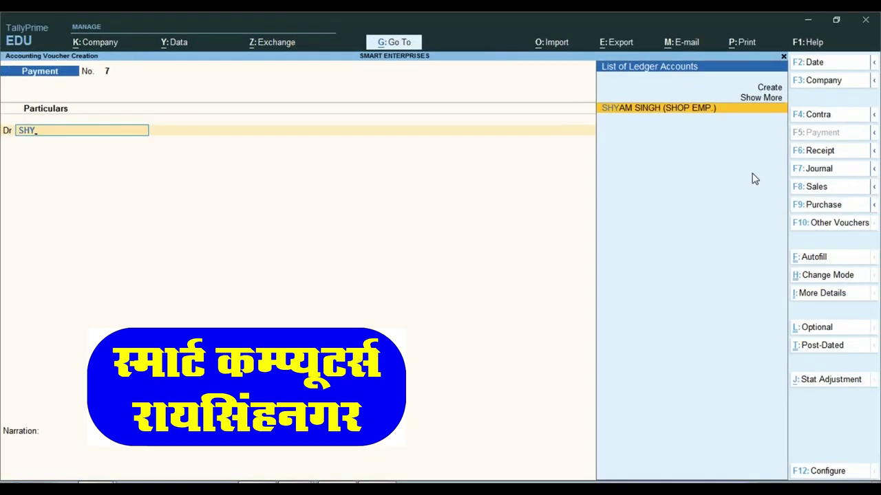
key("Return")
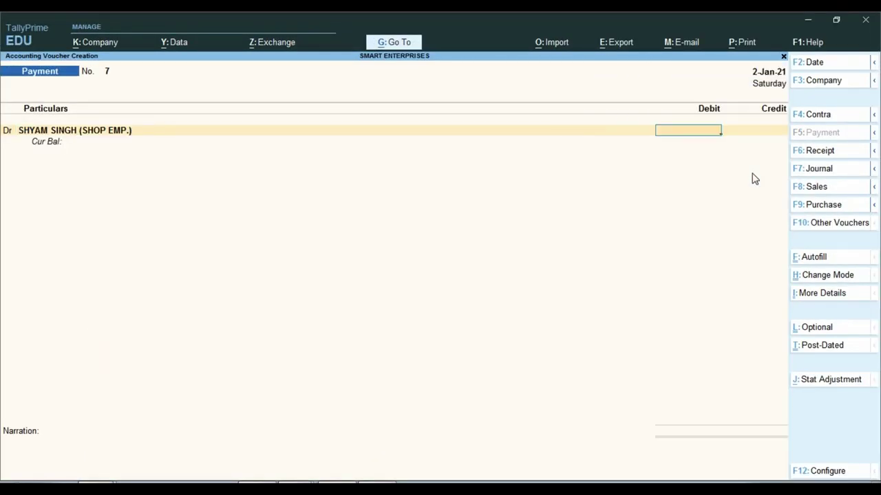
key("BackSpace")
key("ctrl+Return")
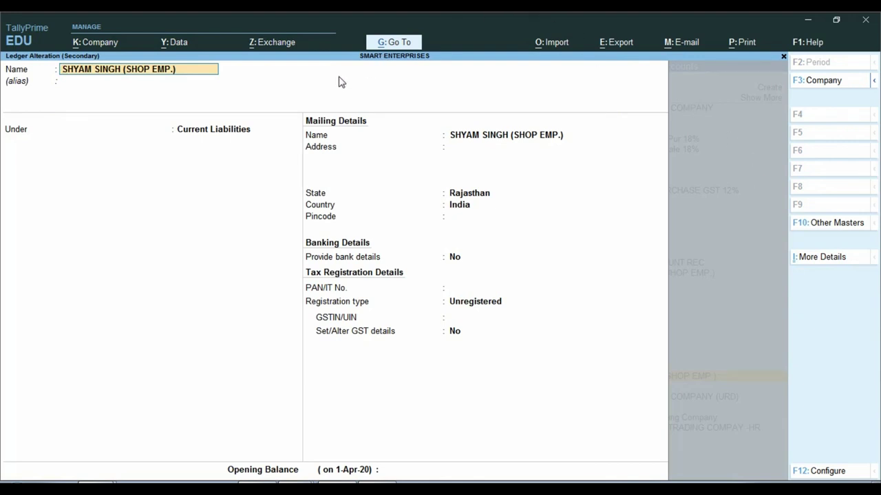
key("ctrl+a")
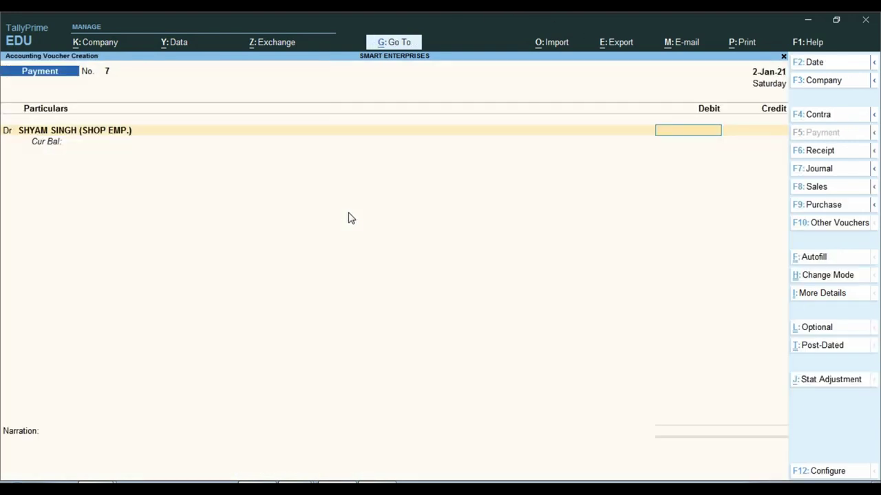
- Debit 1,200 against Cash with narration 'DN 2 SALARY' and save voucher 7
type("1200")
key("Return")
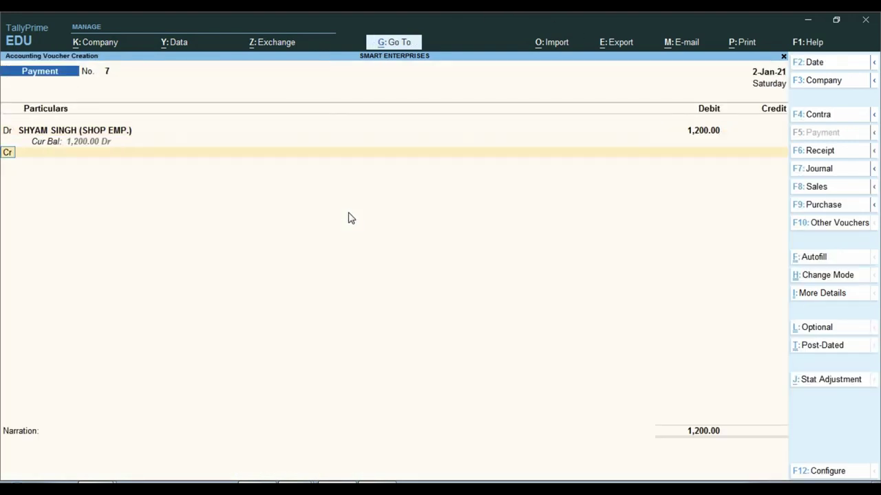
key("Return")
type("Cash")
key("Return")
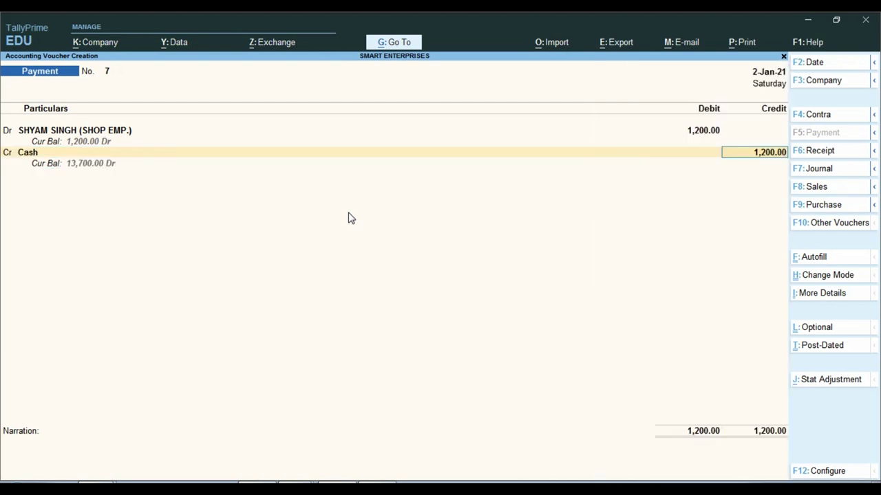
key("Return")
type("DN 2")
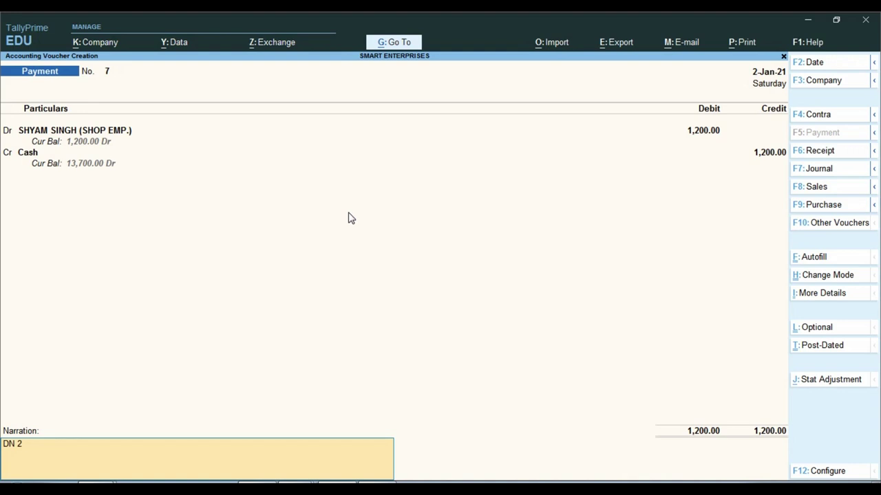
type(" SALARY")
key("Return")
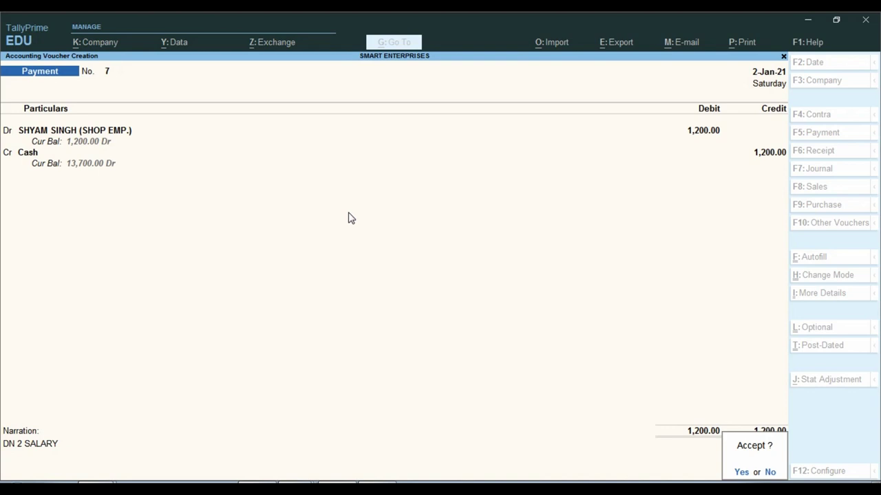
key("Return")
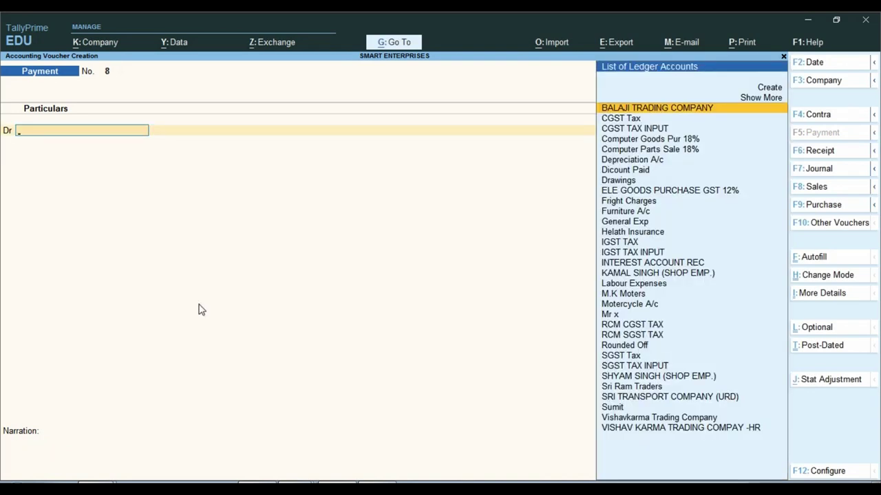
left_click(280, 478)
left_click(274, 443)
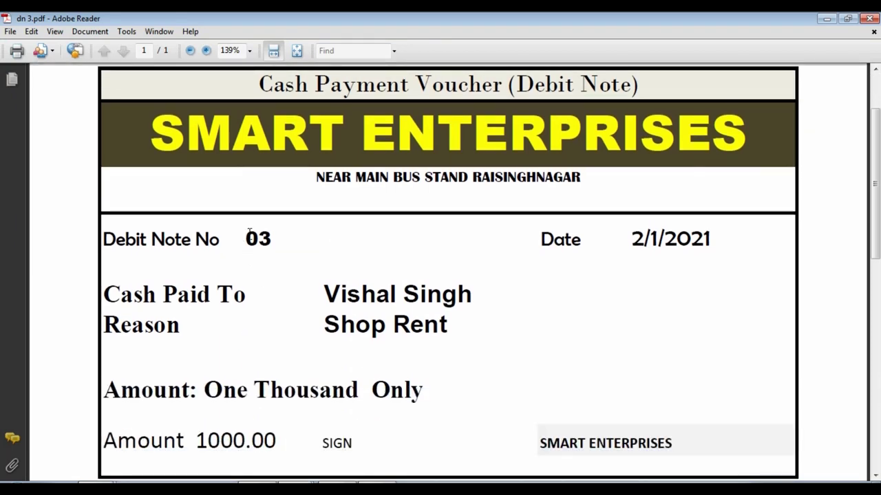
double_click(249, 236)
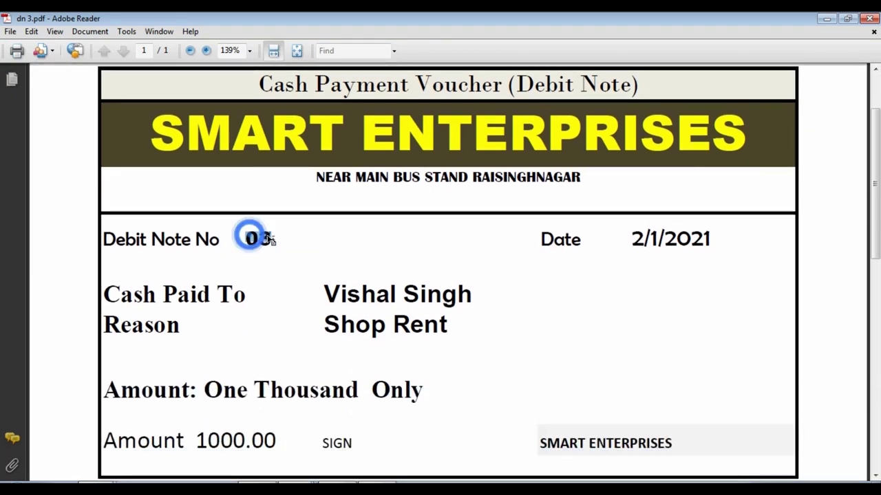
scroll(249, 236, "down", 2)
left_click_drag(323, 236, 462, 230)
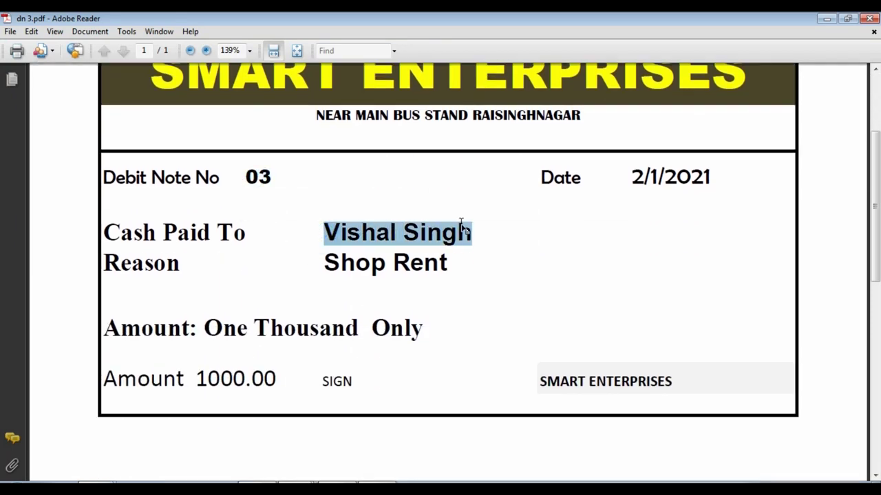
scroll(395, 261, "down", 2)
triple_click(323, 199)
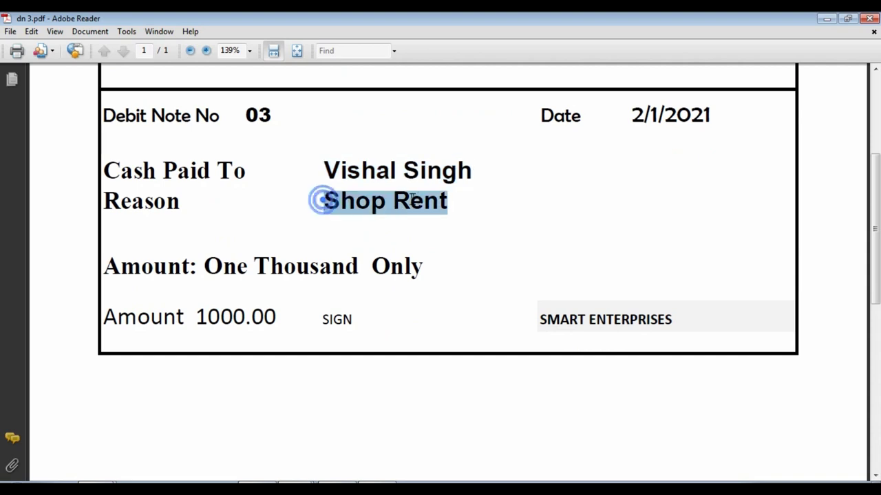
scroll(454, 248, "up", 3)
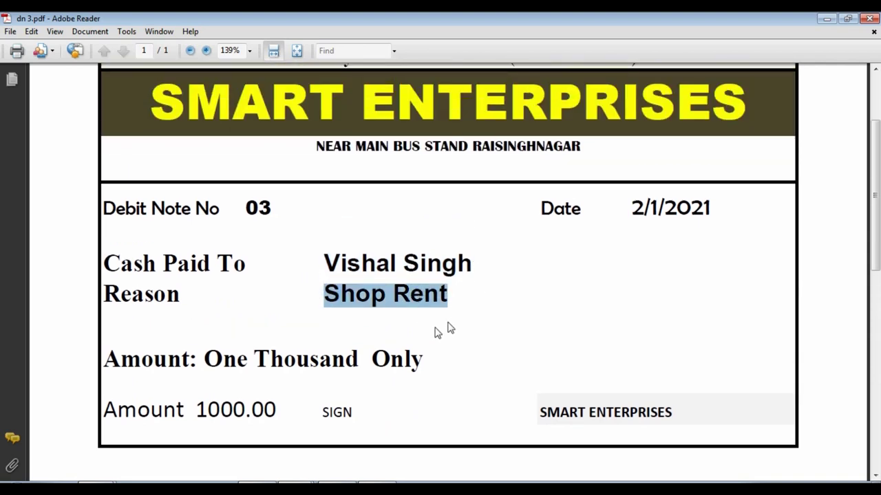
left_click_drag(196, 409, 277, 411)
- Create the shop owner's ledger under Current Liabilities with registration type Unregistered
key("alt+Tab")
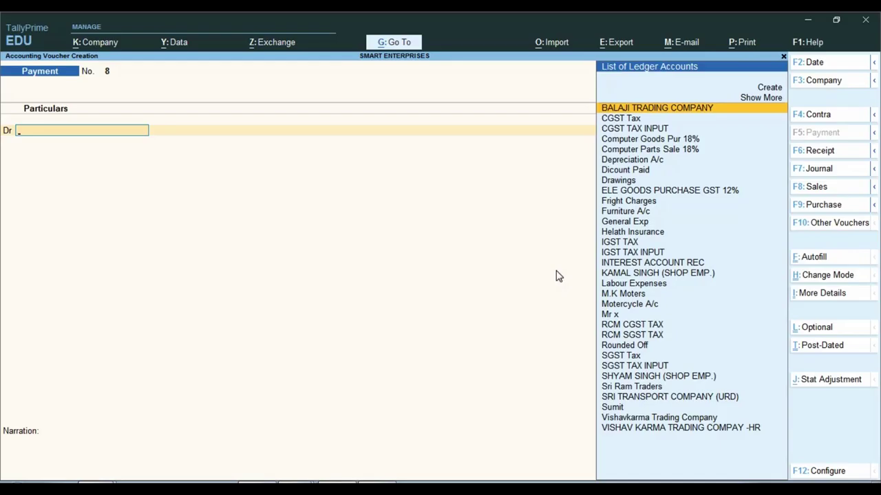
type("VISH")
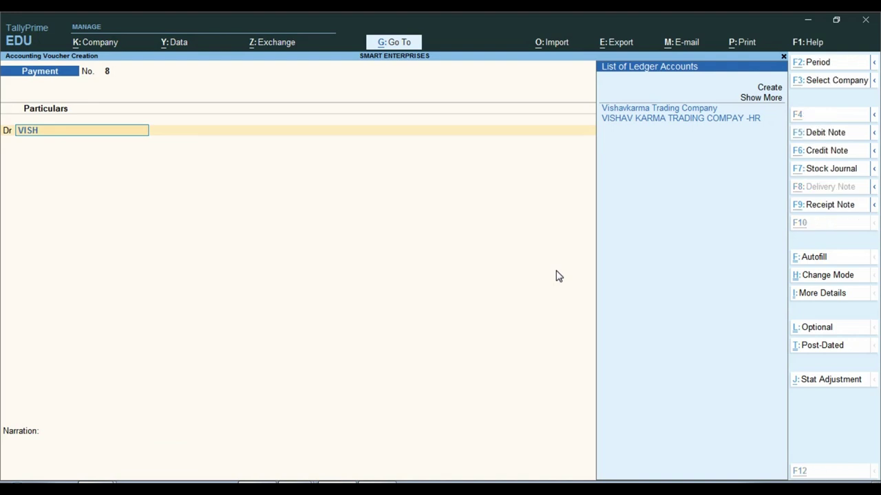
key("alt+c")
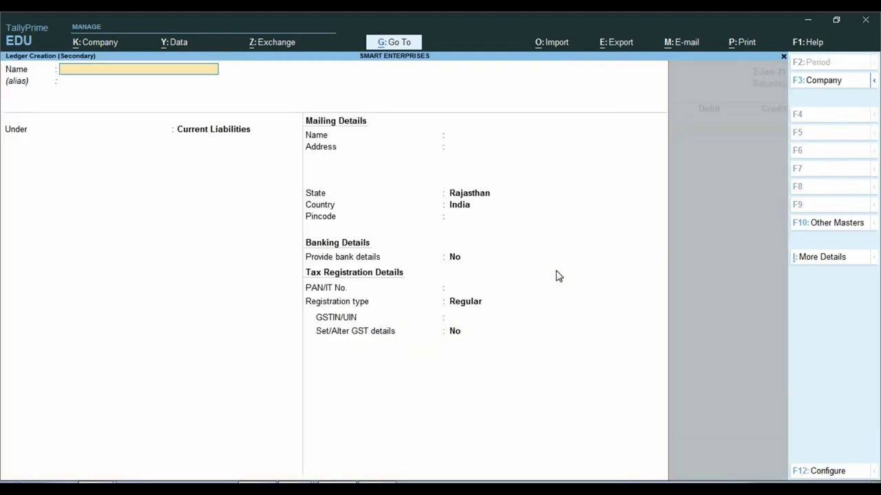
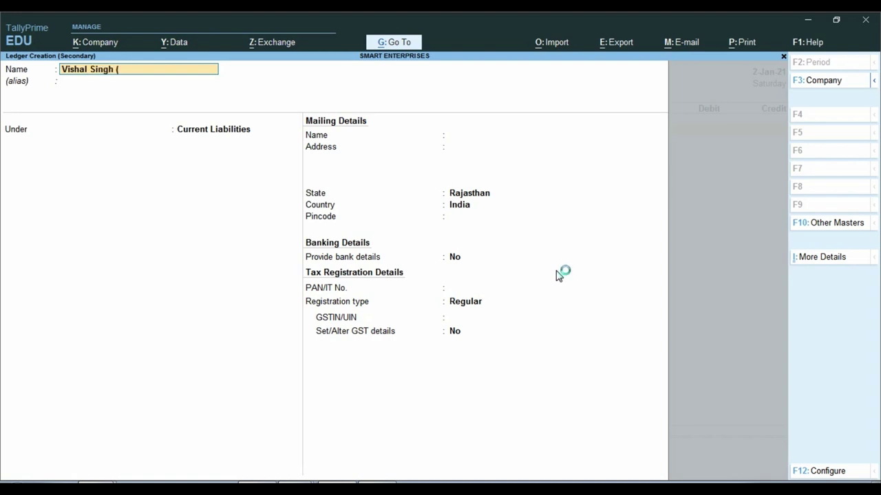
type("Shop Onwer)")
key("Return")
key("Return")
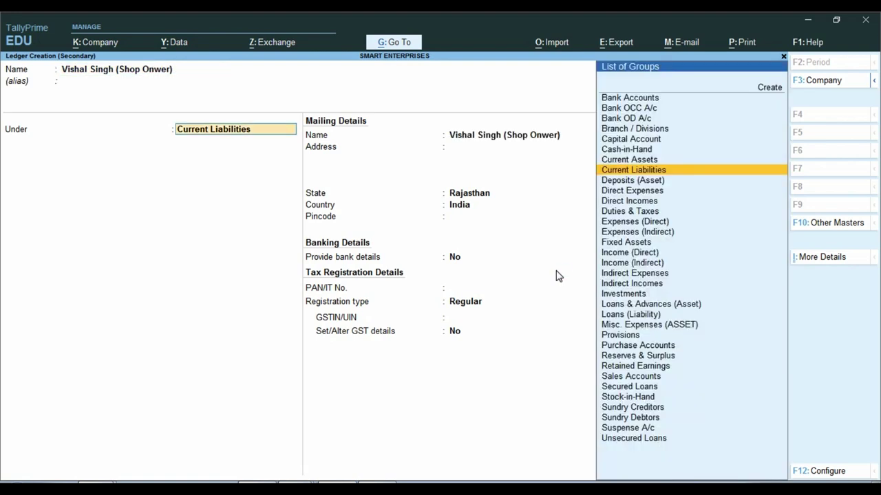
key("Return")
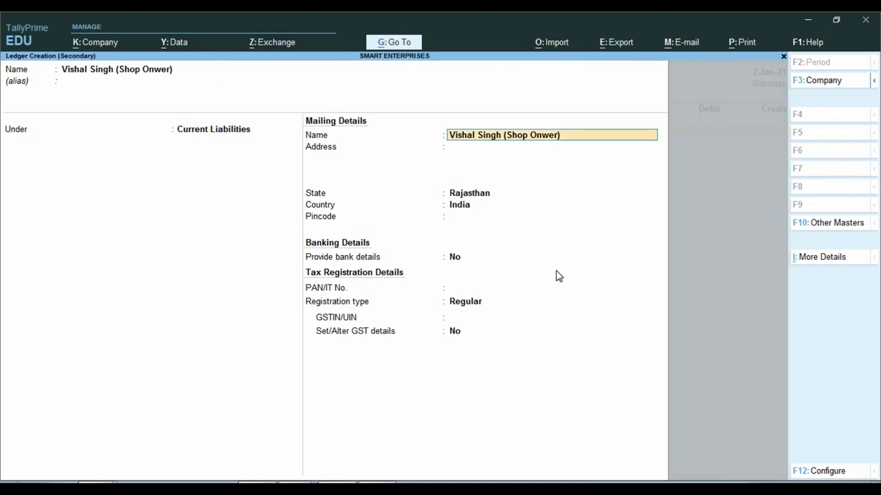
key("Return")
key("Return")
key("Return")
key("Return")
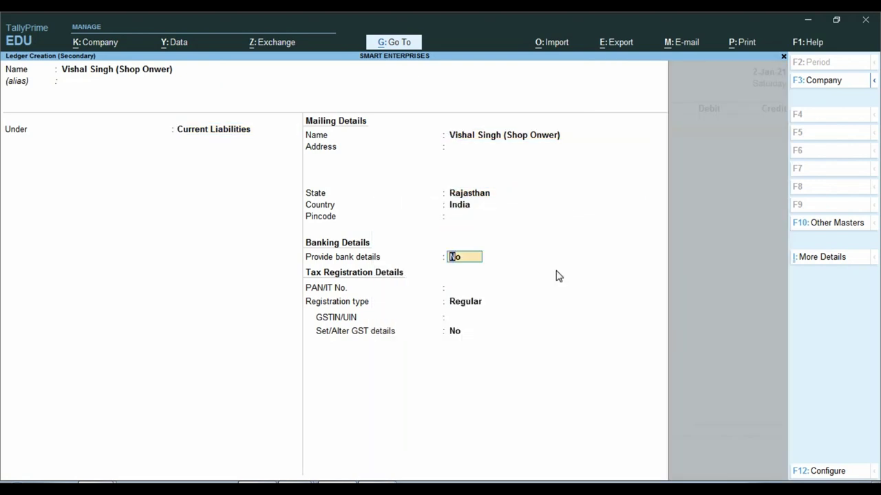
key("Return")
key("Return")
key("Down")
key("Return")
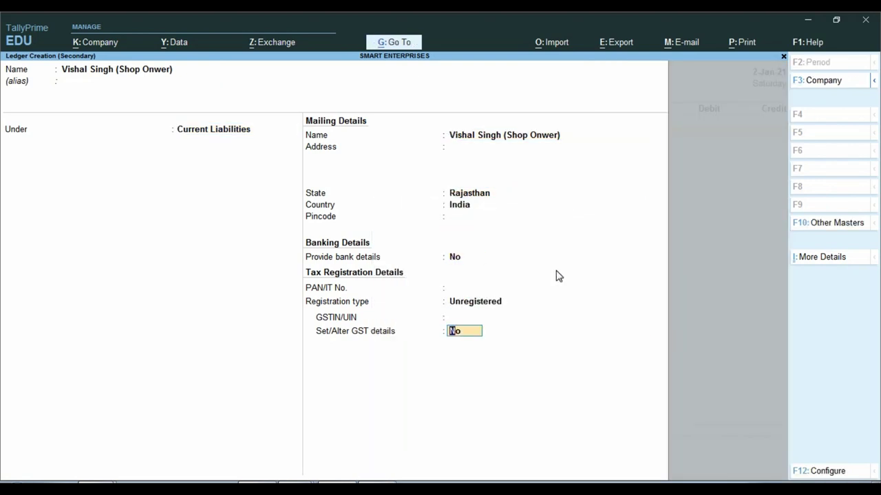
key("Return")
key("Return")
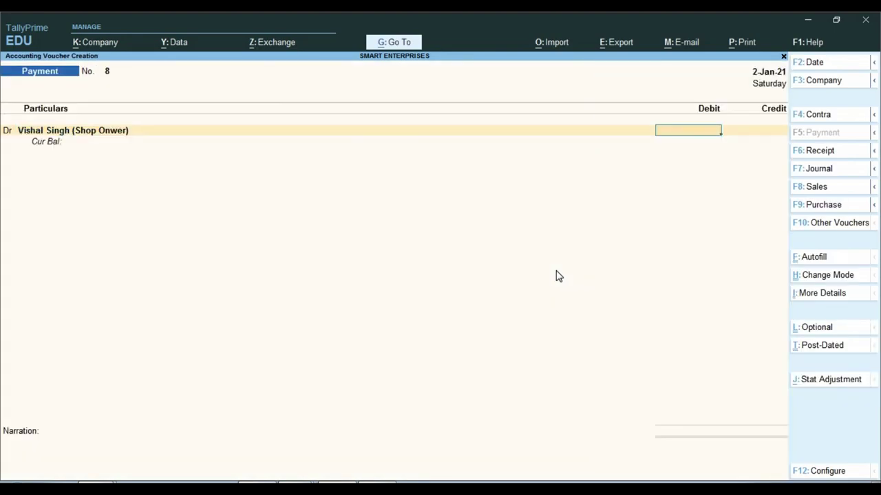
- Debit the shop owner 1,000 against Cash with narration 'dn 3 SHOP RENT' and save
key("alt+Tab")
key("alt+Tab")
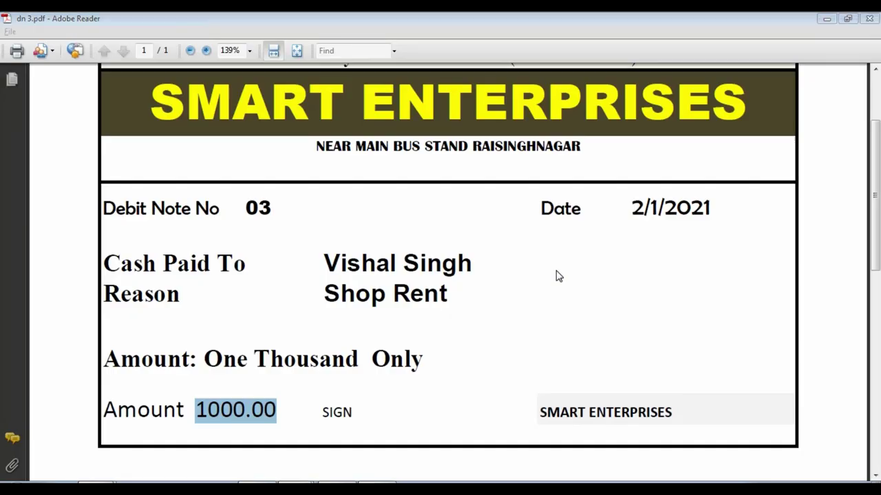
type("1000")
key("Return")
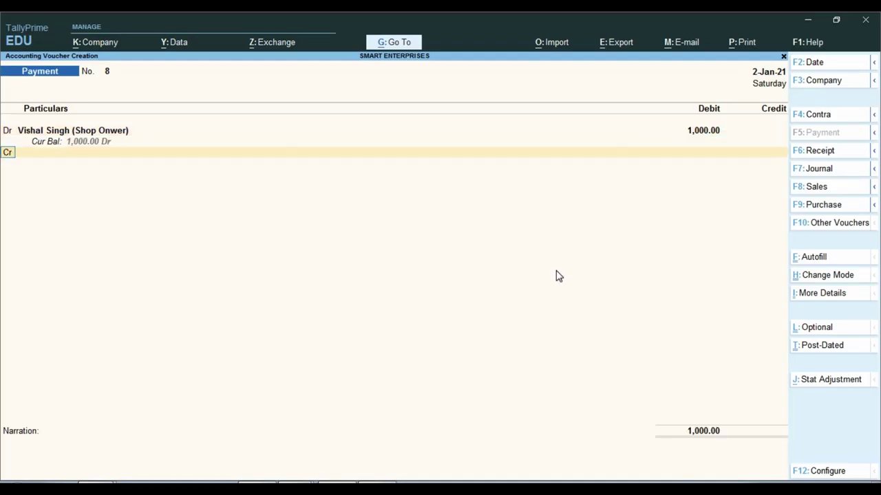
key("Return")
type("Cash")
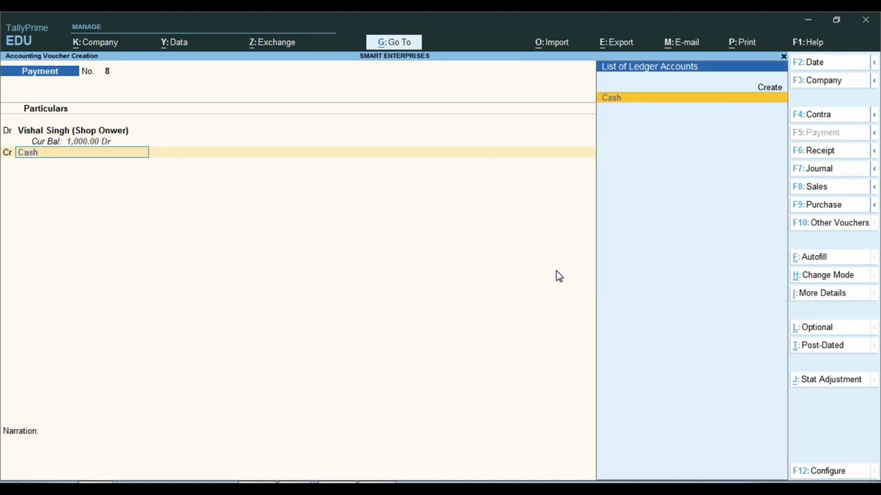
key("Return")
key("Return")
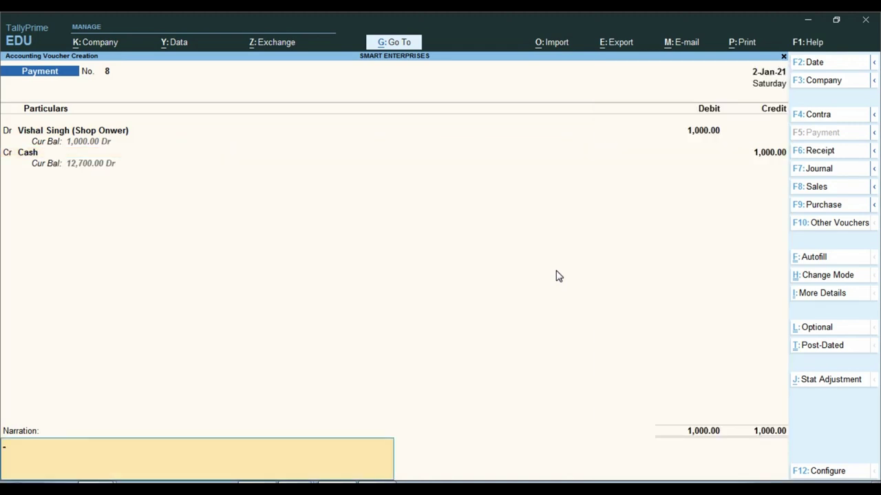
type("dn 3 SHOP RENT")
key("Return")
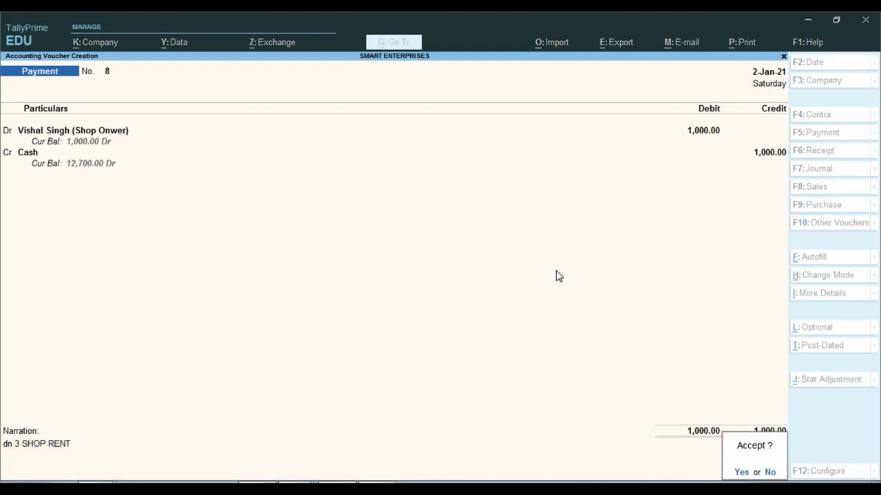
key("y")
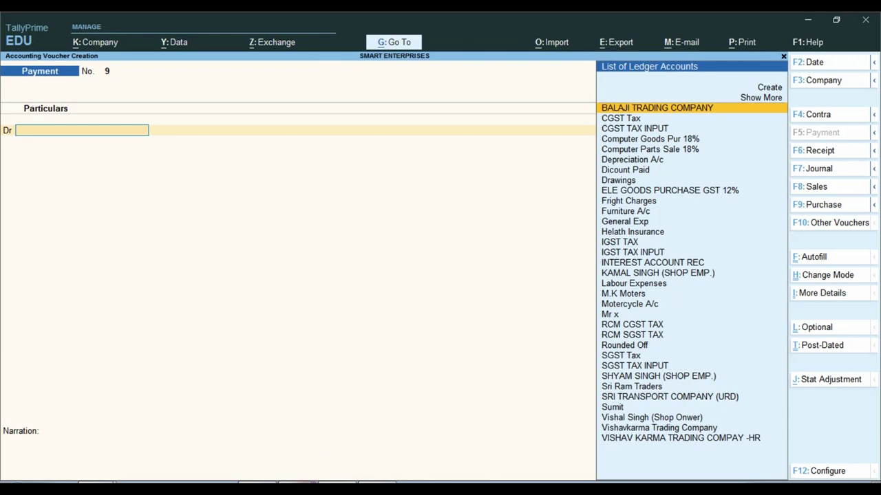
- Bring debit note dn 3.pdf back on screen
left_click(297, 488)
left_click(272, 446)
scroll(352, 270, "up", 2)
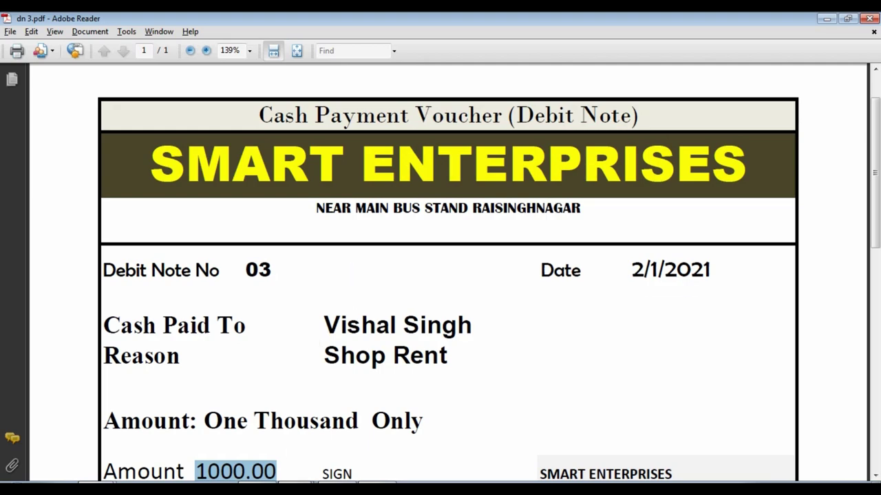
- Check the first employee's 2500 salary figure in the Word list, then return to TallyPrime
left_click(268, 482)
left_click(426, 371)
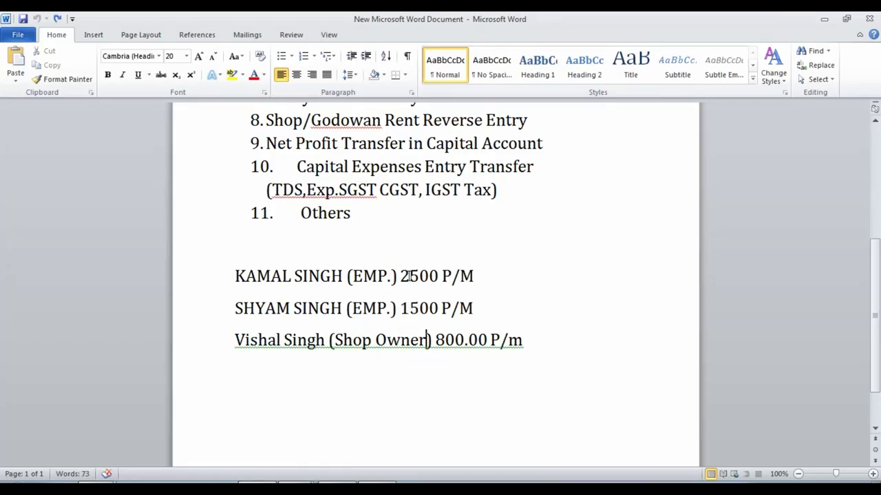
left_click(400, 276)
left_click_drag(400, 276, 437, 279)
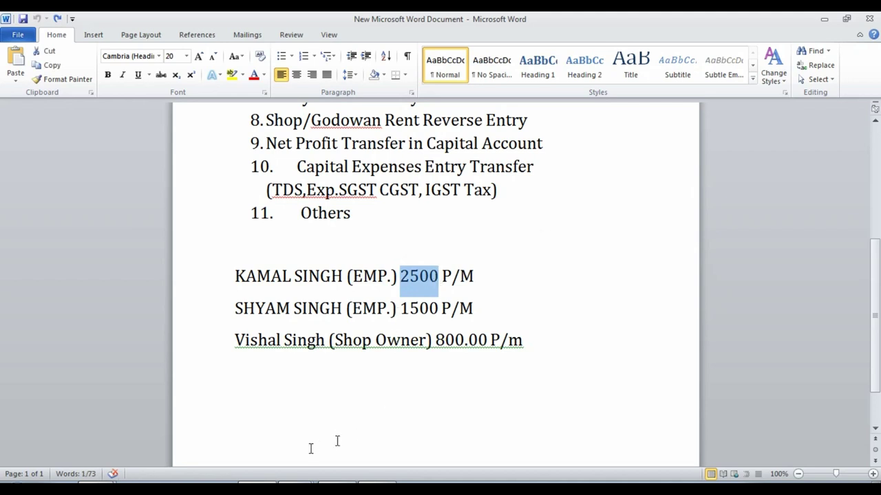
left_click(352, 482)
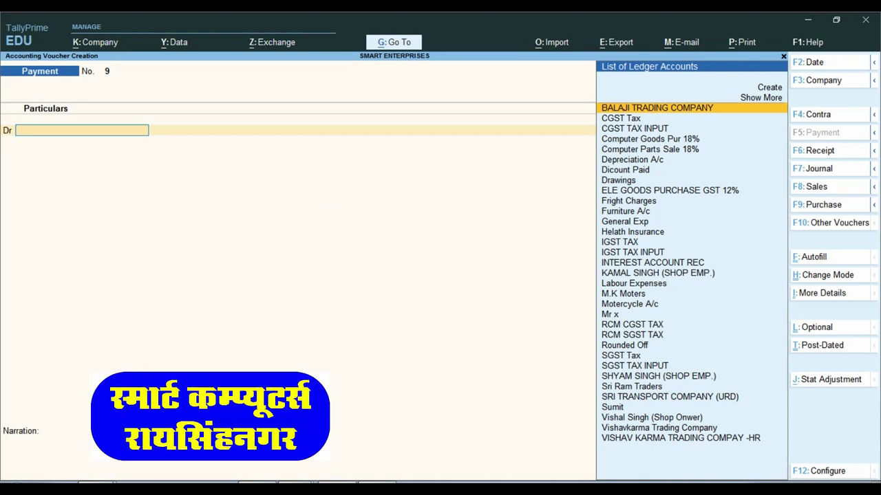
- Switch blank Payment voucher No. 9 to Journal voucher No. 4 using F7
mouse_move(257, 488)
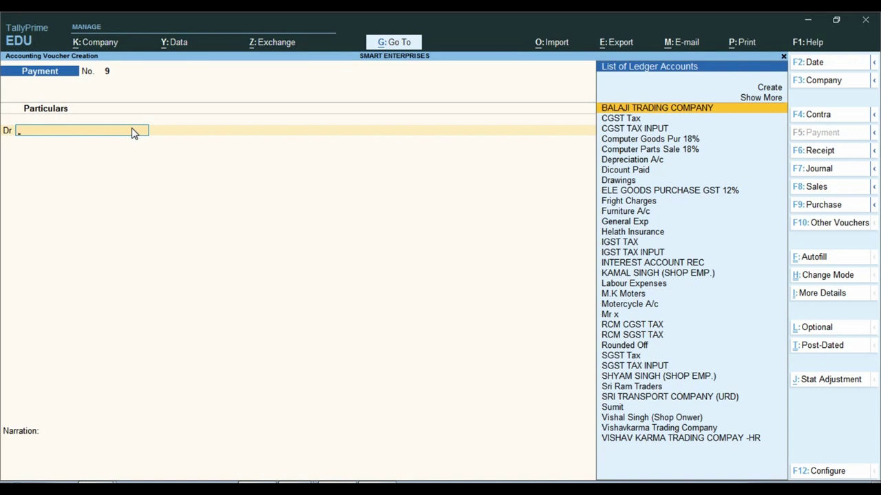
key("F7")
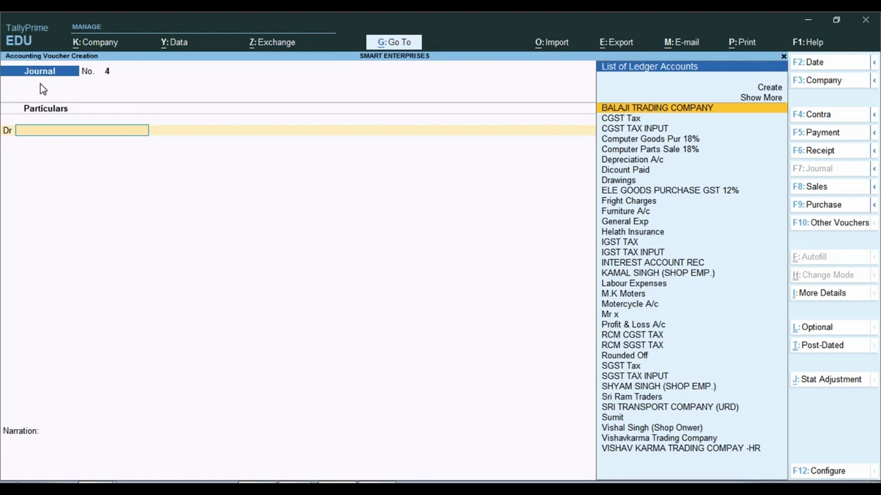
- Set the journal voucher date to 31 January
key("F2")
type("31.1")
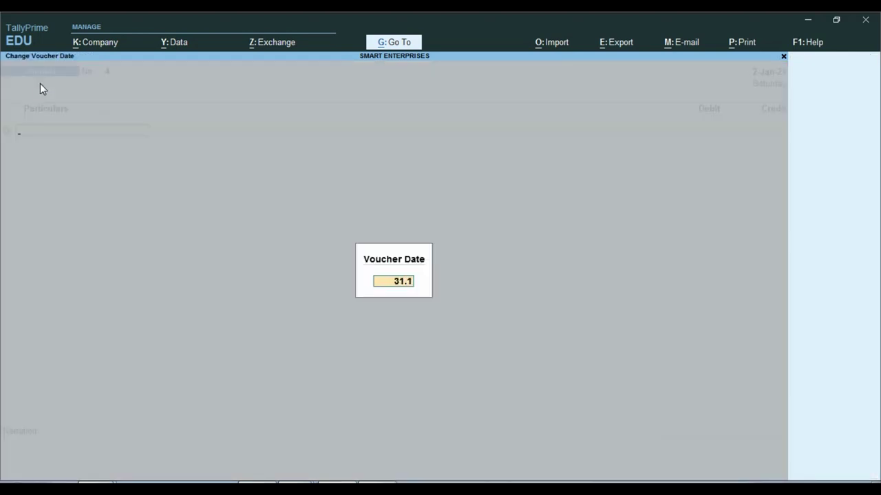
key("Return")
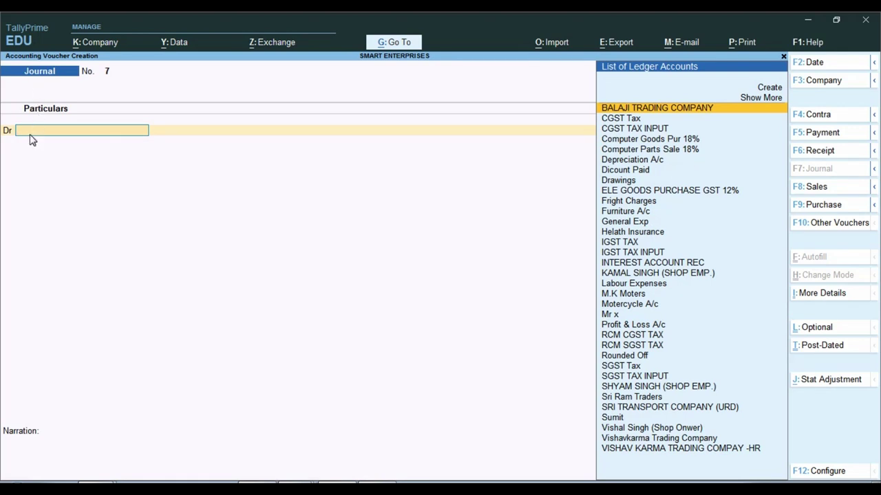
- Create ledger Salary A/c under Indirect Expenses with GST Not Applicable as the debit account
type("SAL")
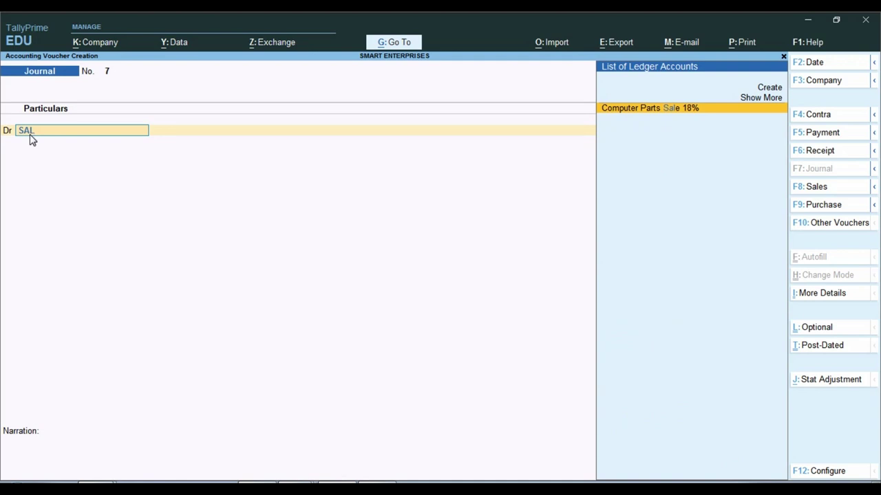
key("alt")
key("alt+c")
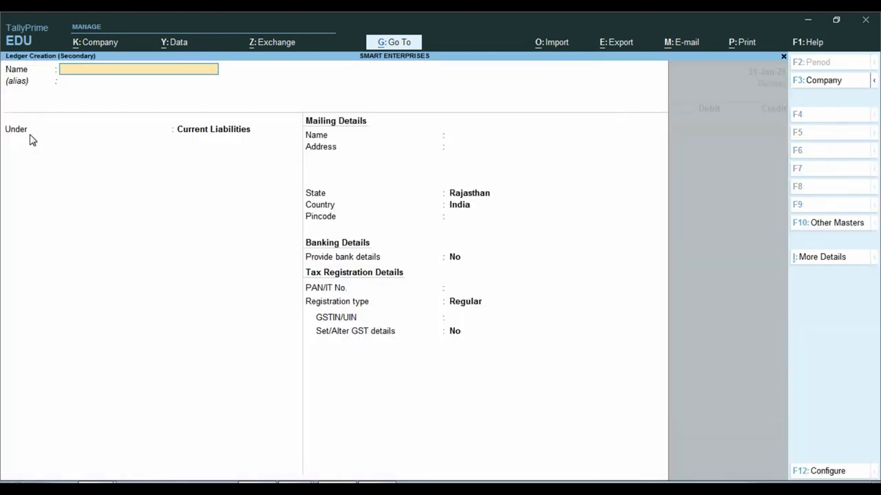
type("Salary A/c")
key("Return")
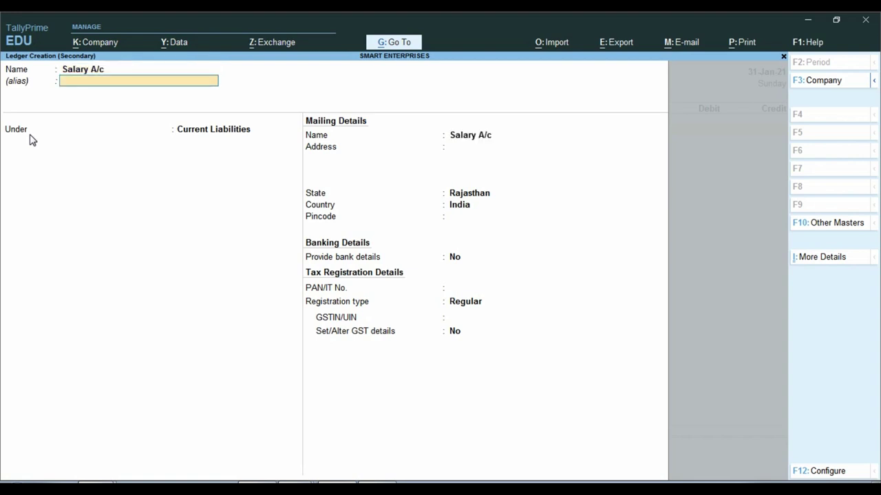
key("Return")
type("Ind")
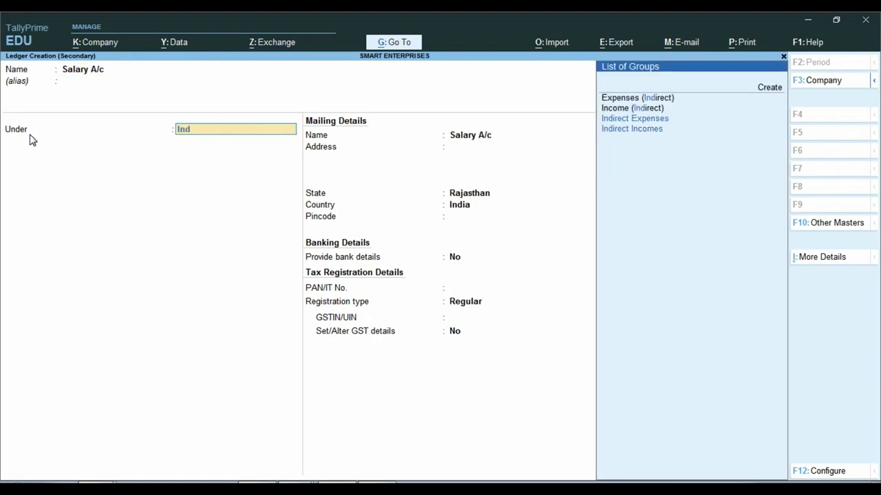
key("Down")
key("Down")
key("Return")
key("Return")
key("Return")
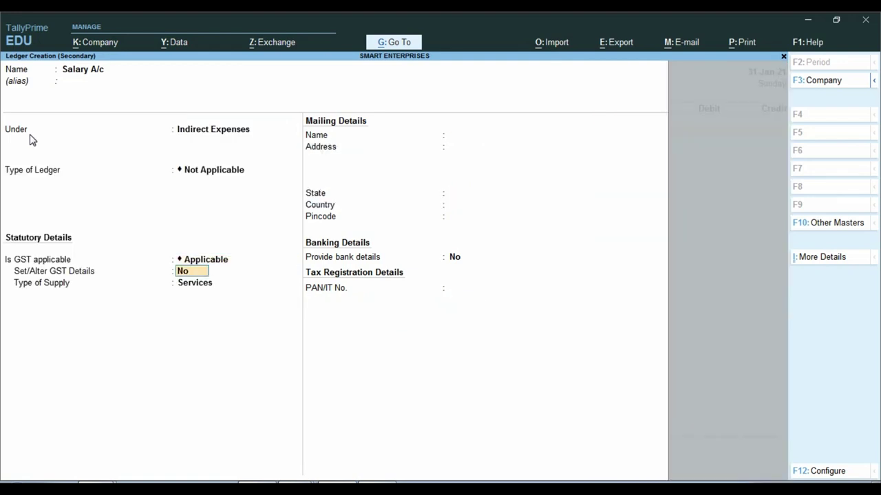
key("BackSpace")
key("Down")
key("Return")
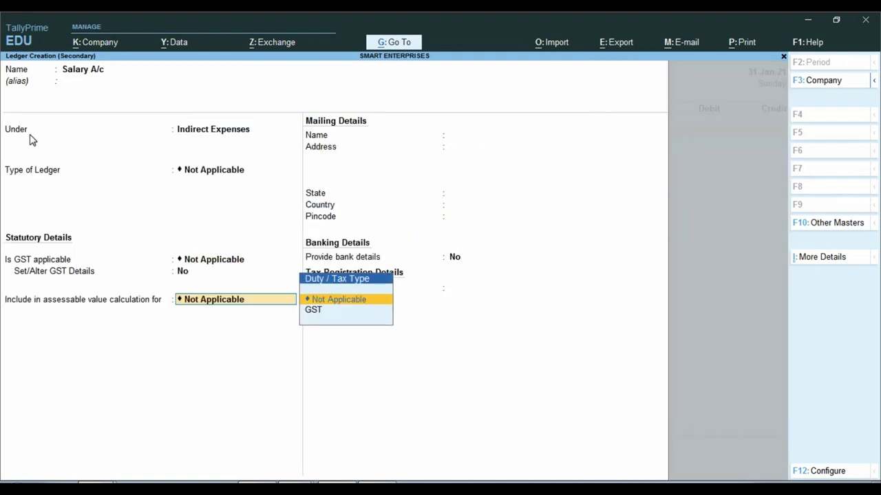
key("Return")
key("Return")
key("Return")
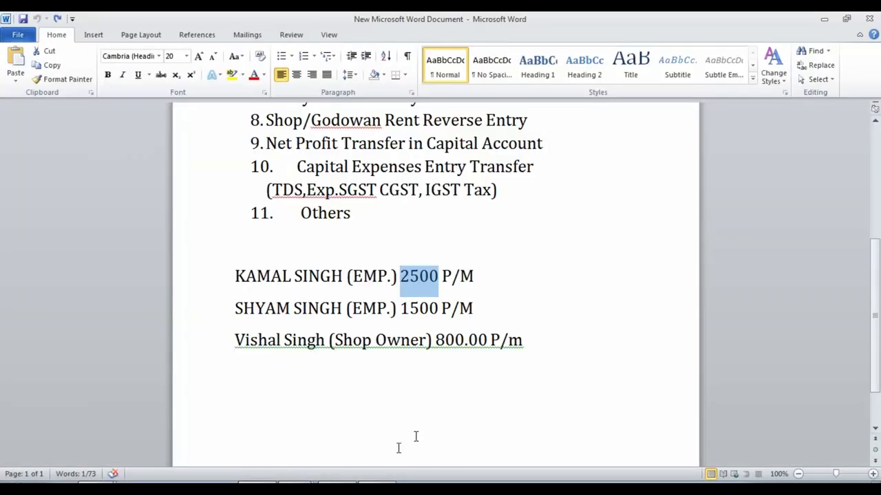
- Check the 2500 and 1500 salary figures in the Word list
left_click(508, 295)
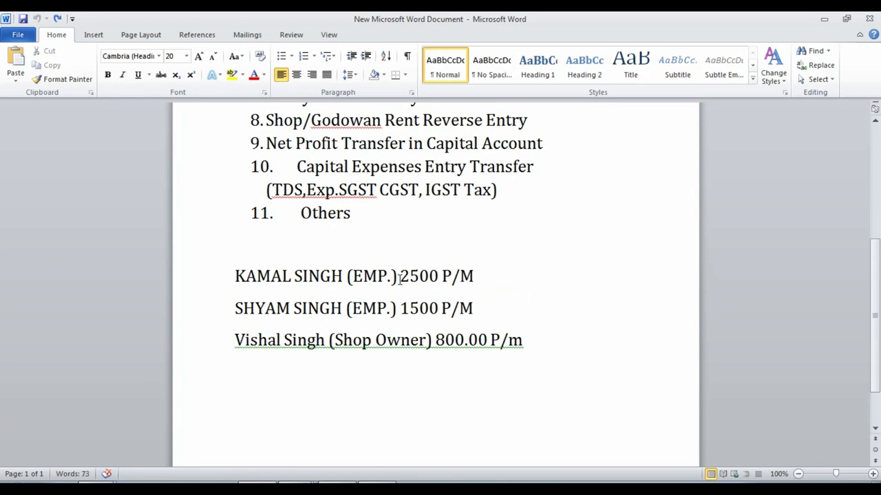
left_click_drag(400, 276, 418, 276)
left_click_drag(404, 307, 437, 309)
- Enter 4,000 as the Salary A/c debit amount
left_click(559, 340)
left_click(348, 483)
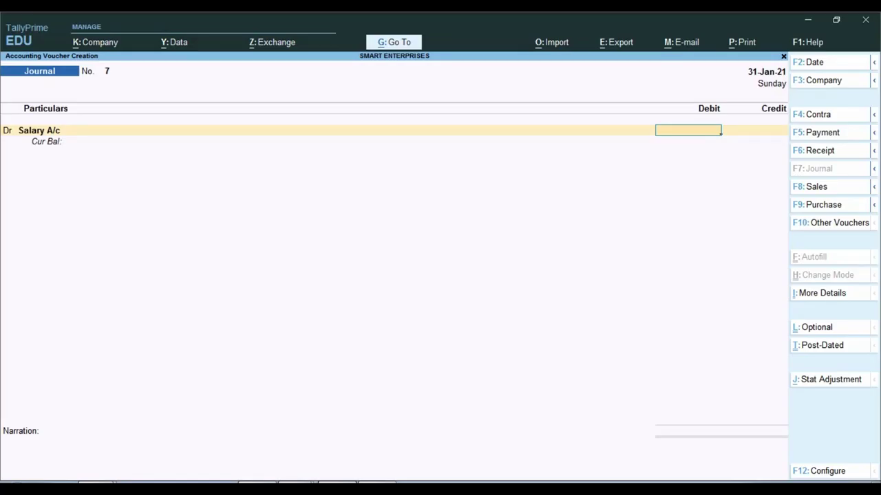
type("000")
key("Return")
key("Return")
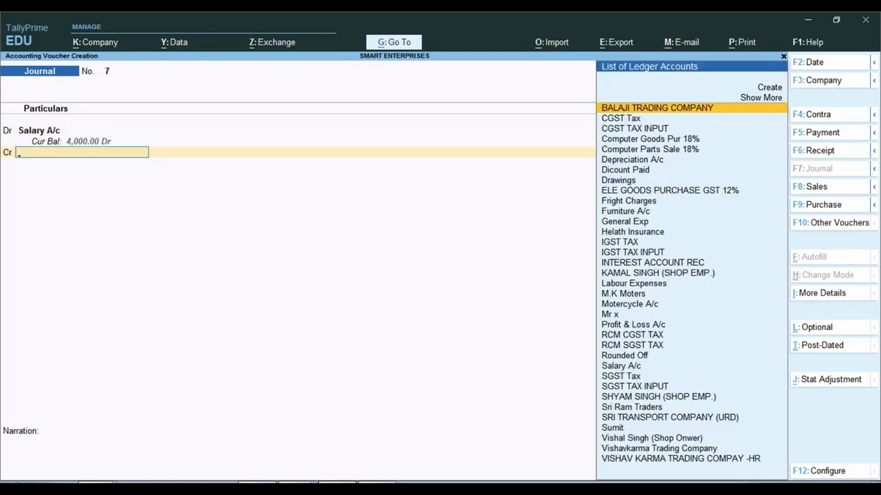
- Credit the first shop employee's ledger with 2,500
left_click(267, 481)
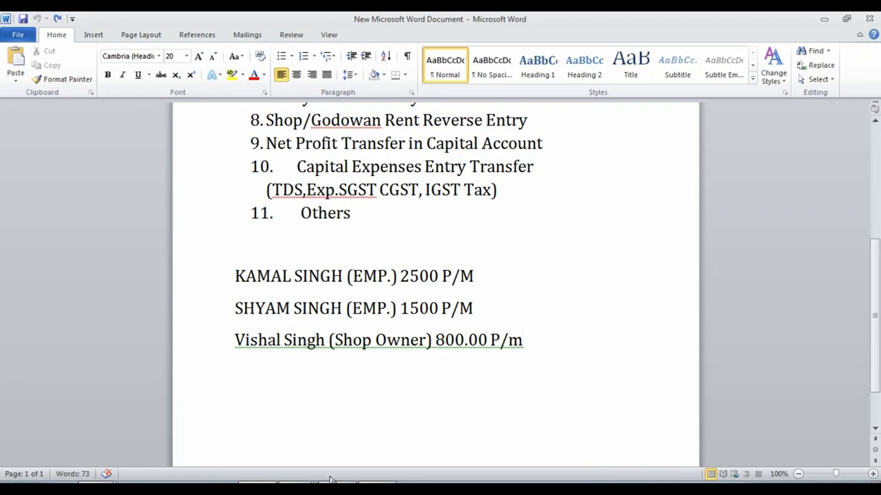
left_click(376, 483)
type("km")
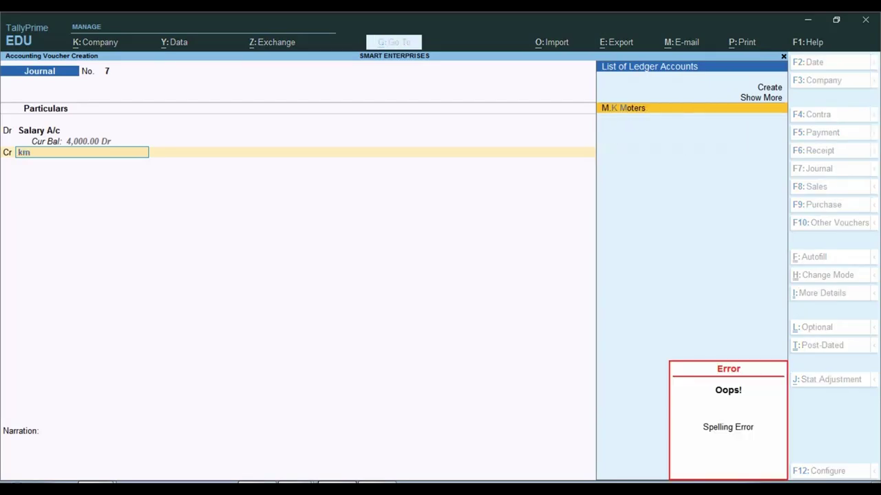
key("BackSpace")
type("am")
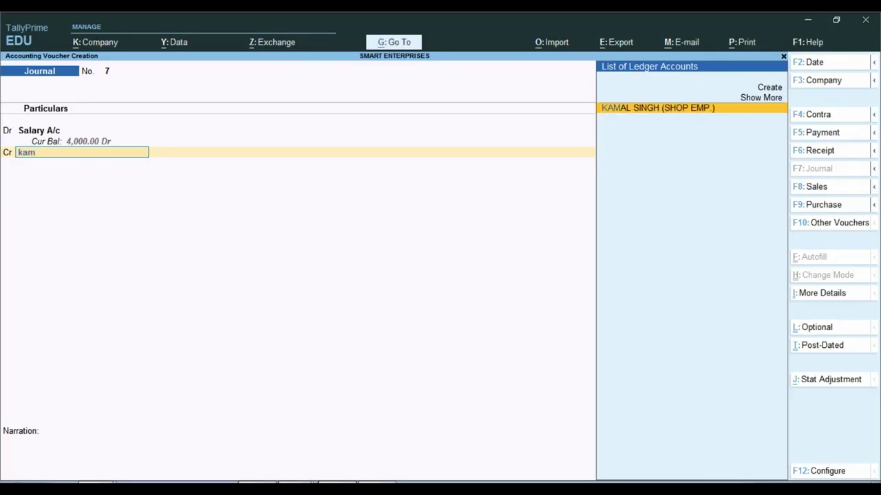
key("Return")
type("2500")
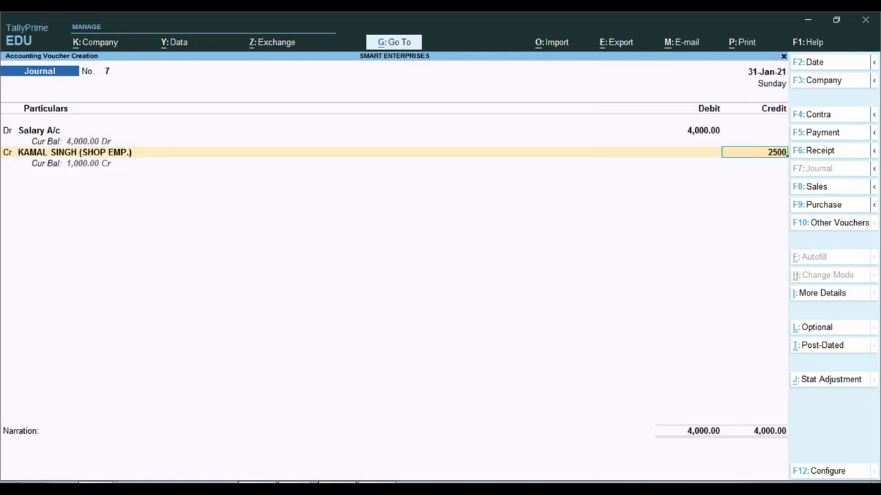
key("Return")
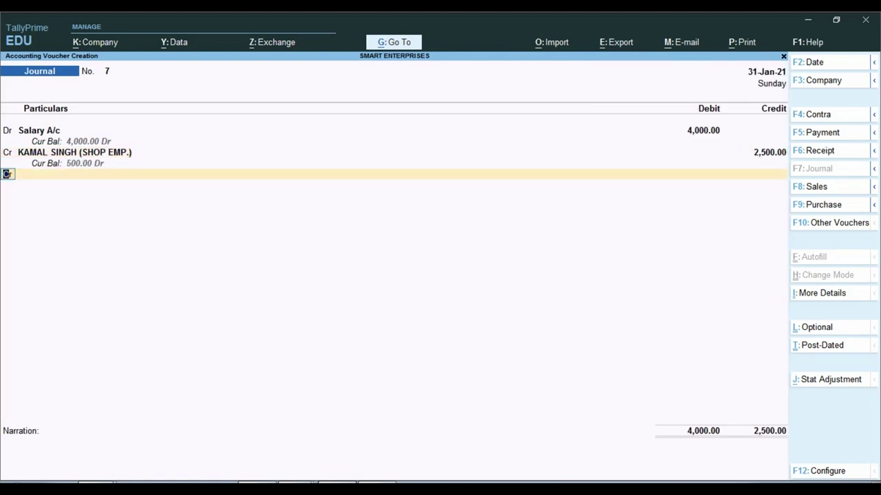
- Credit the second shop employee 1,500 and save journal voucher 7 without narration
key("Return")
type("Shya")
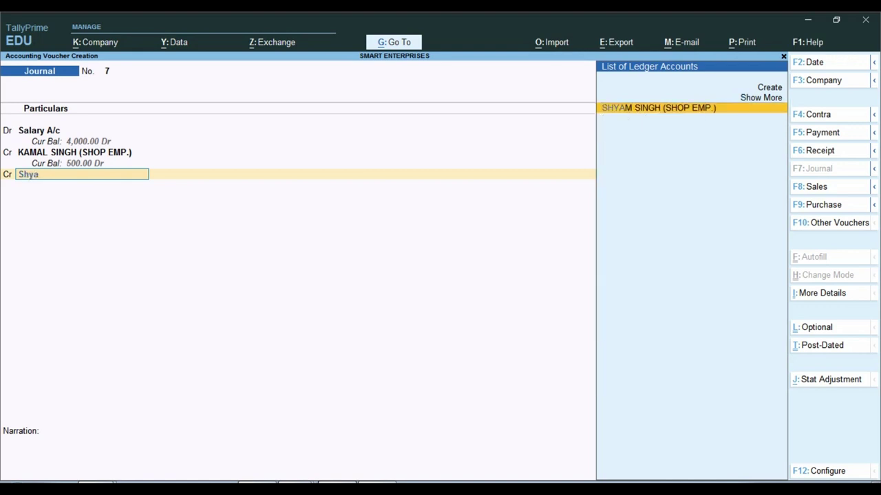
key("Return")
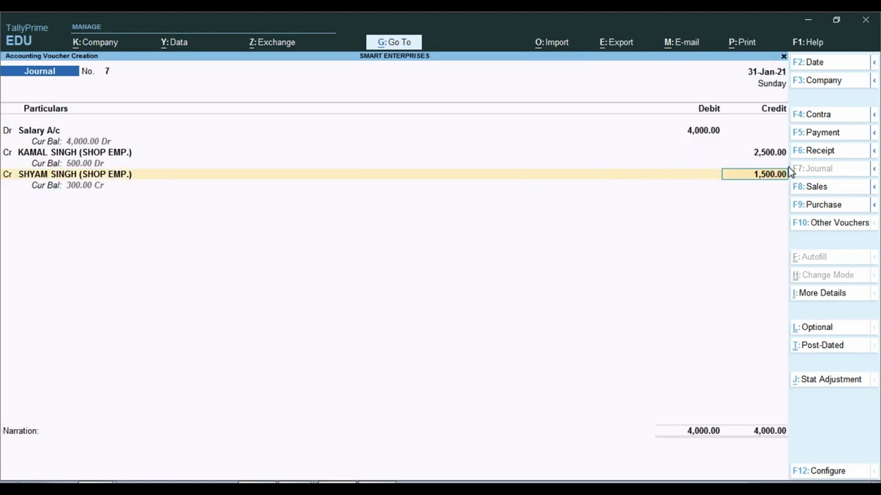
key("Return")
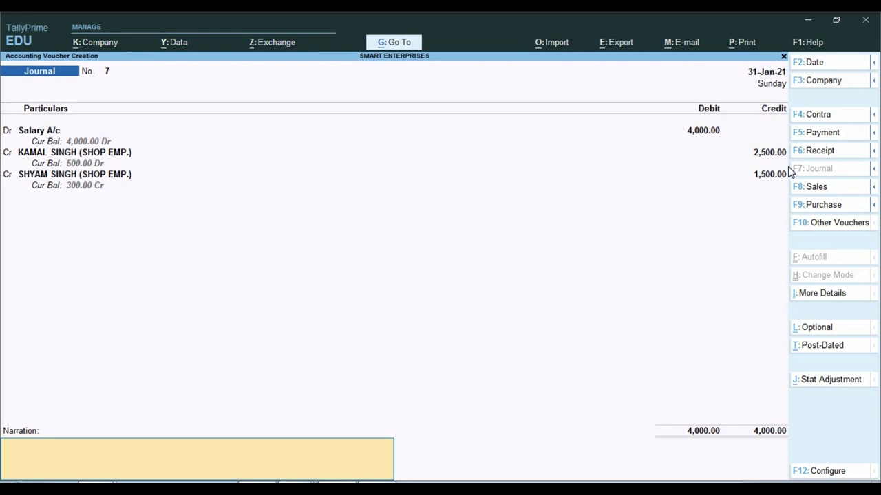
key("Return")
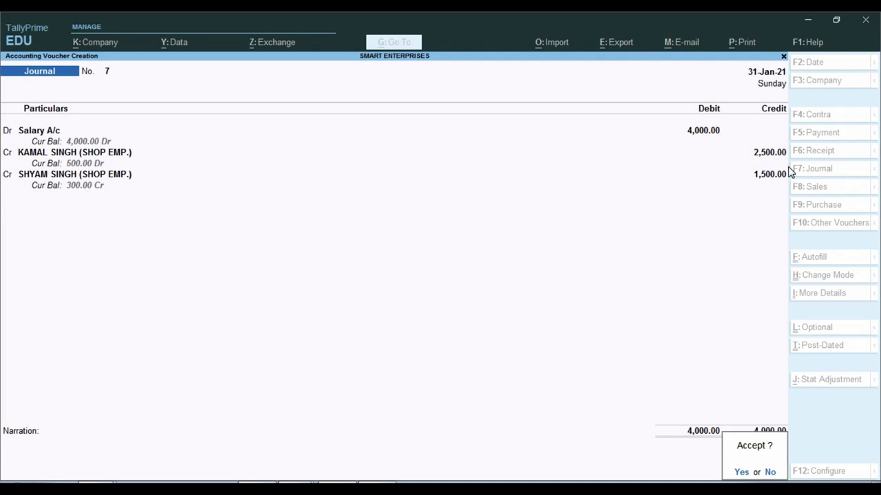
key("Return")
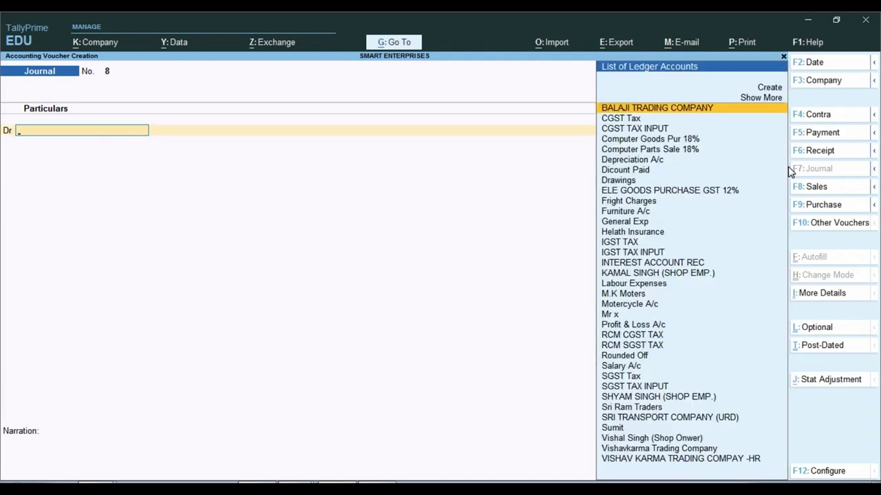
- Review detailed Profit & Loss, confirming Salary A/c 4,000.00 under Indirect Expenses and Nett Profit 2,646.78
key("Escape")
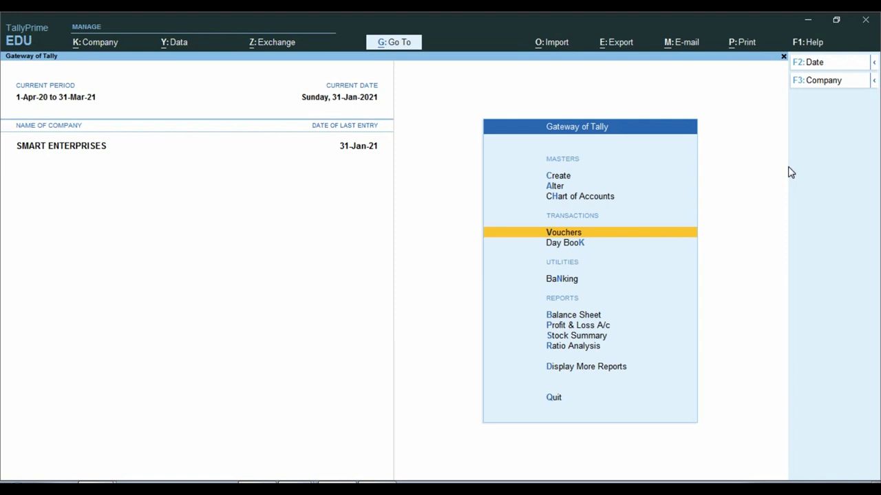
key("Down")
key("Down")
key("Down")
key("Down")
key("Return")
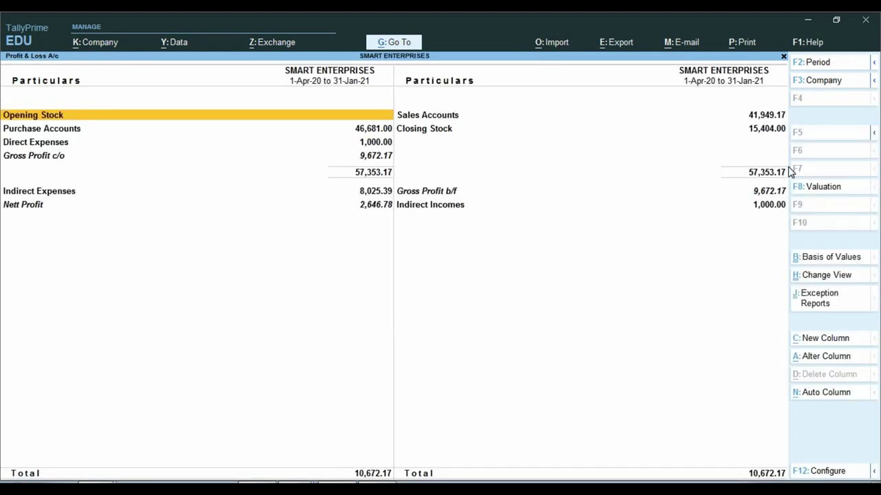
key("Down")
key("Down")
key("Down")
key("Down")
key("Down")
key("Down")
key("Down")
key("Down")
key("Down")
key("Down")
key("Down")
key("Down")
key("Down")
key("Down")
key("Down")
key("Down")
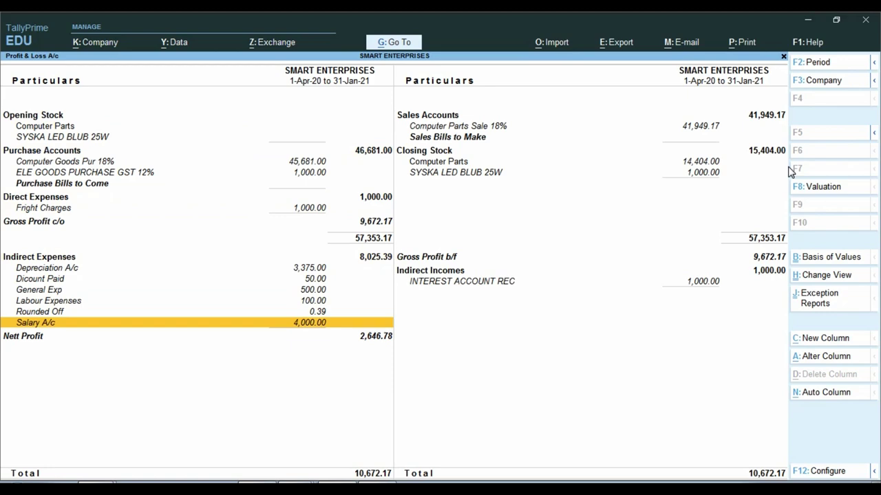
key("ctrl")
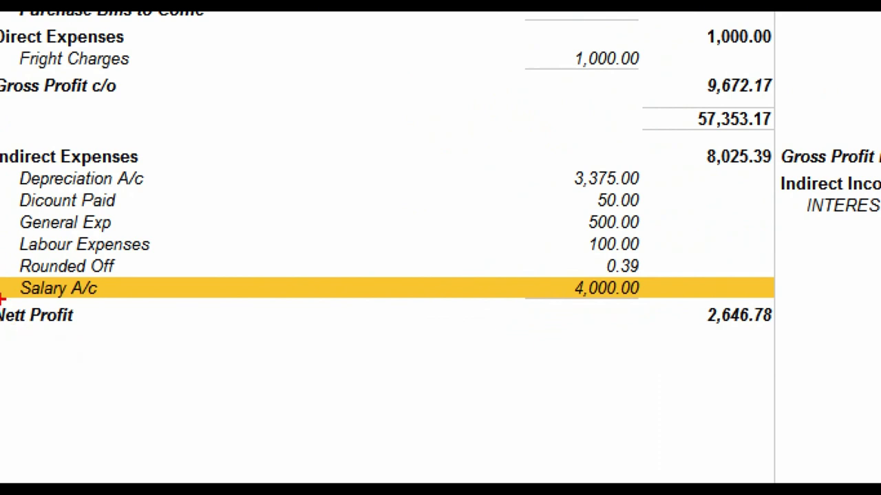
mouse_move(2, 274)
left_mouse_down()
mouse_move(23, 291)
mouse_move(603, 299)
mouse_move(680, 288)
left_mouse_up()
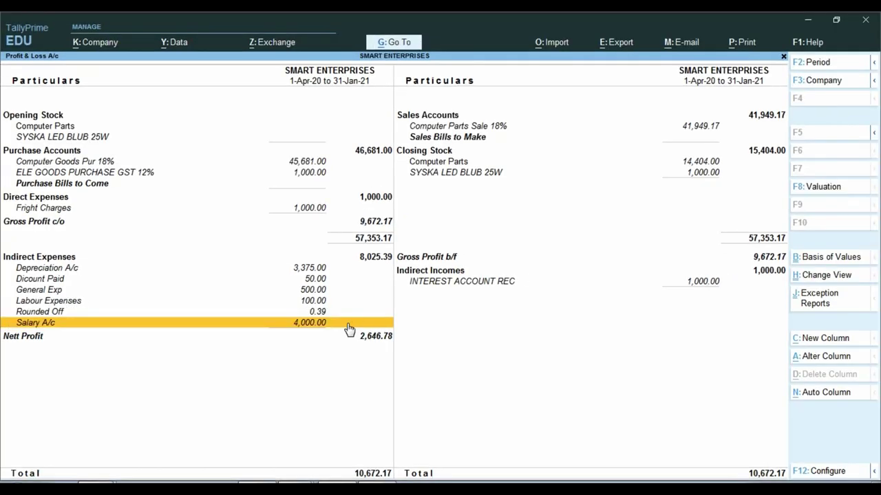
key("Escape")
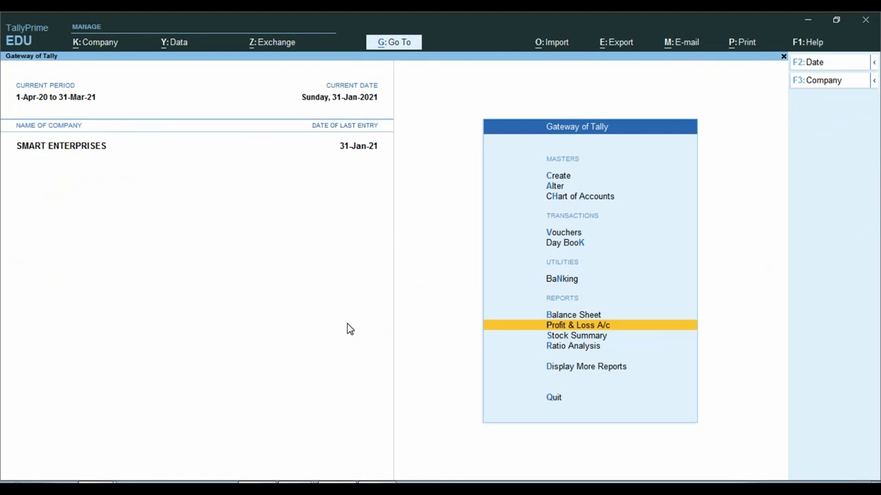
- Open the Ledger report via Display More Reports > Account Books
key("Down")
key("Down")
key("Down")
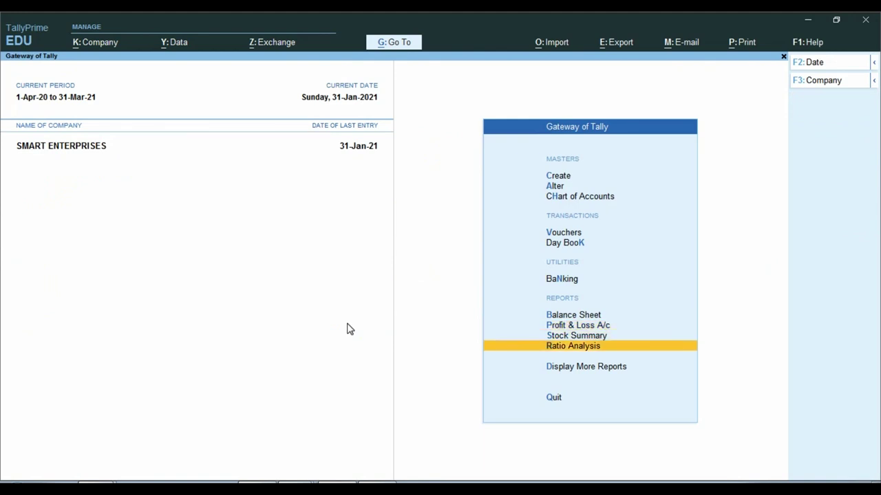
key("Return")
key("Down")
key("Down")
key("Down")
key("Down")
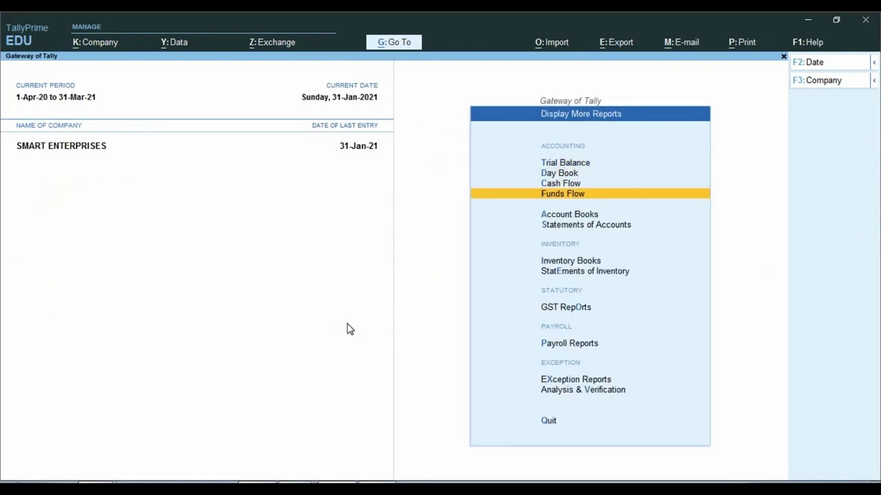
key("Return")
key("Down")
key("Return")
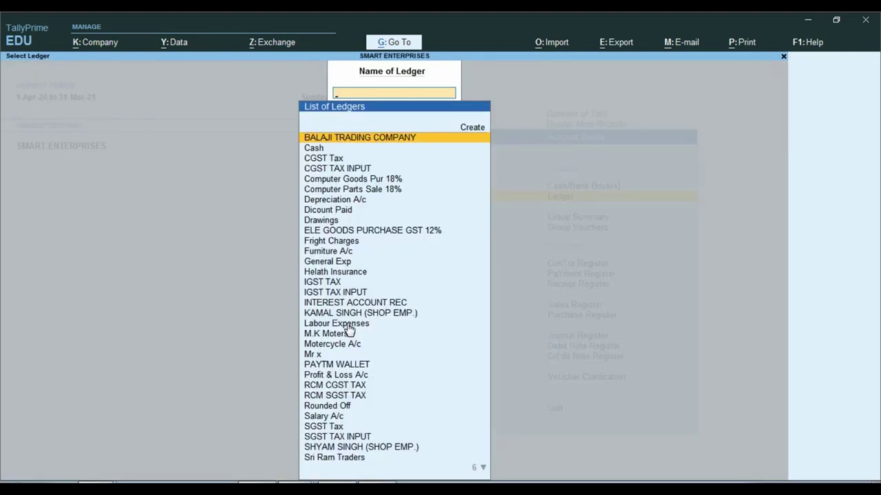
- View the first employee's ledger: 3,000.00 debit, 2,500.00 salary credit, 500.00 closing balance
type("kam")
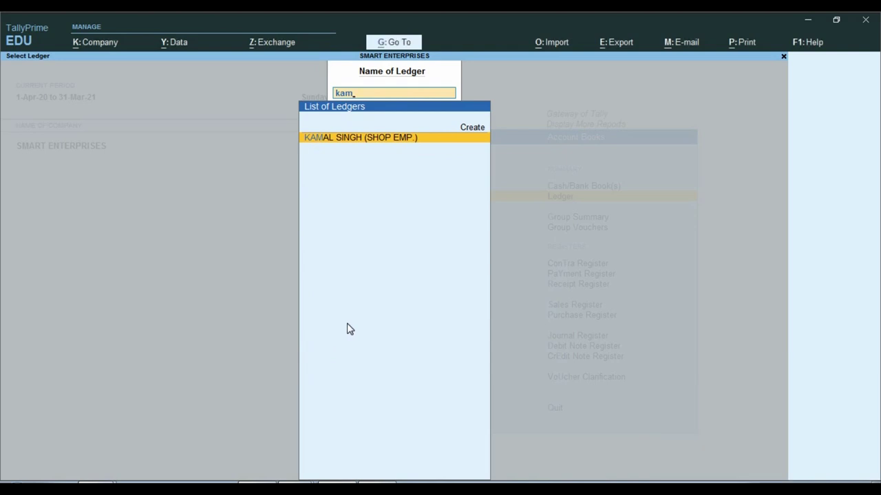
key("Return")
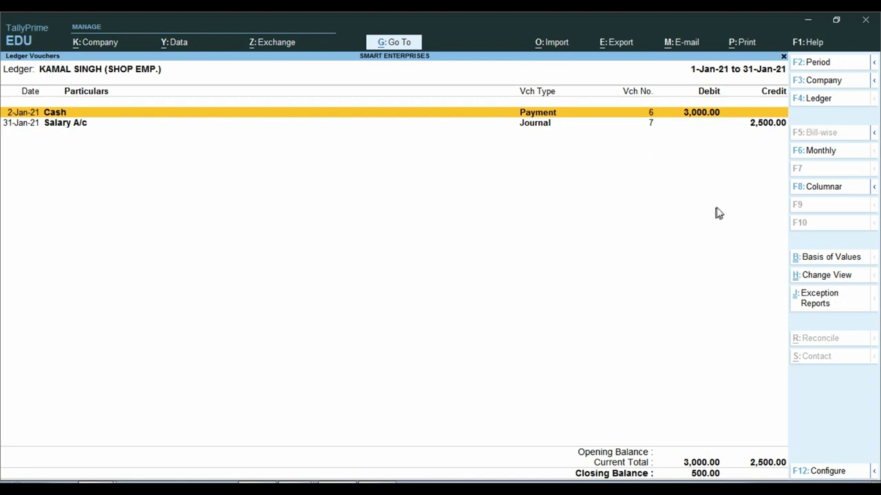
left_click(772, 125)
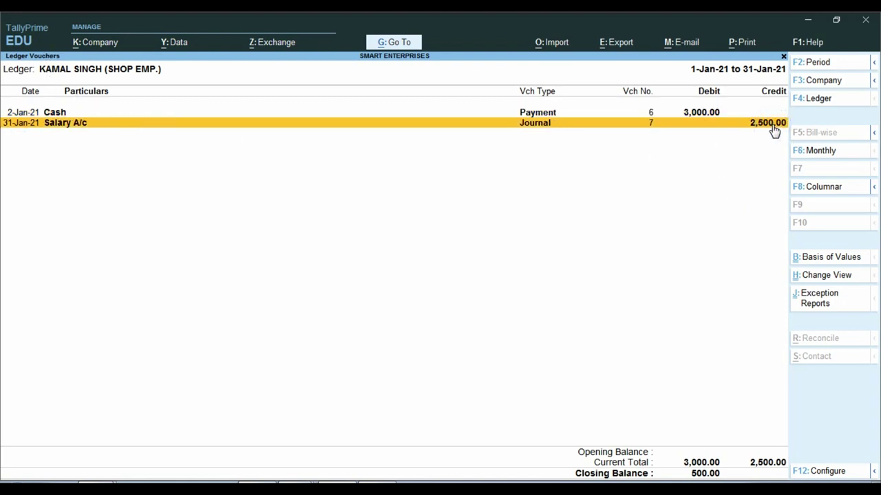
key("Up")
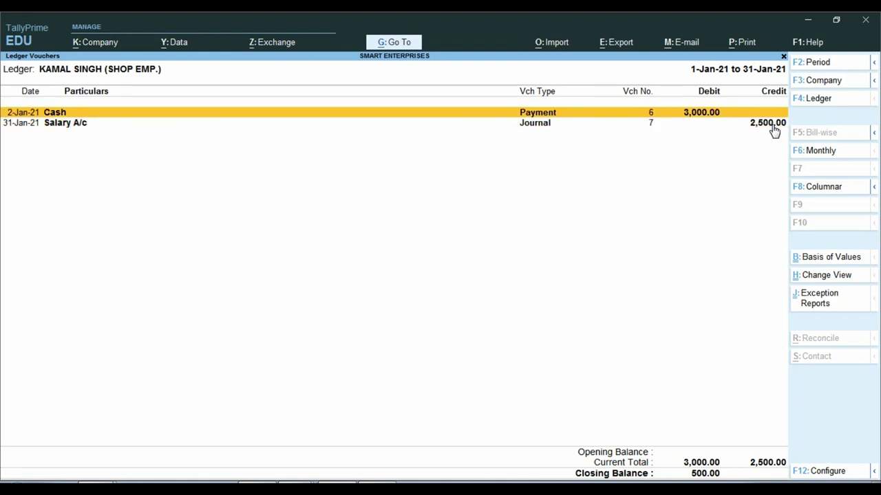
key("ctrl")
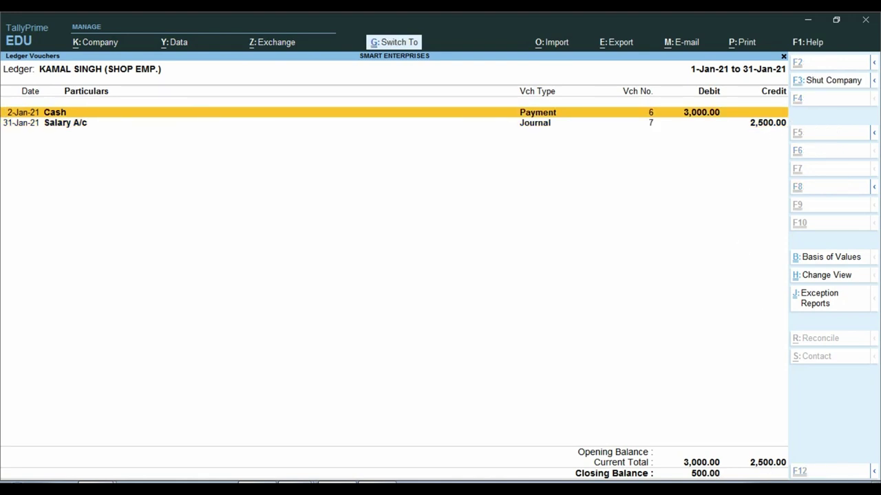
mouse_move(673, 462)
left_mouse_down()
mouse_move(700, 477)
mouse_move(757, 464)
left_mouse_up()
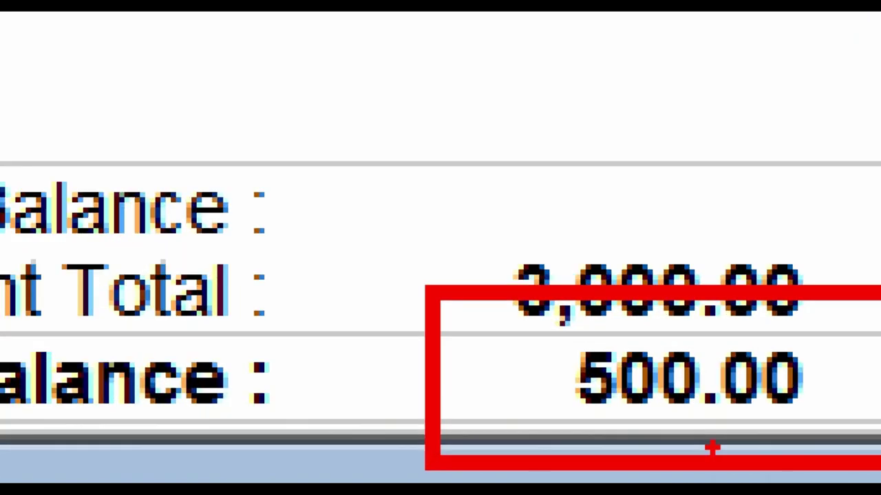
key("F4")
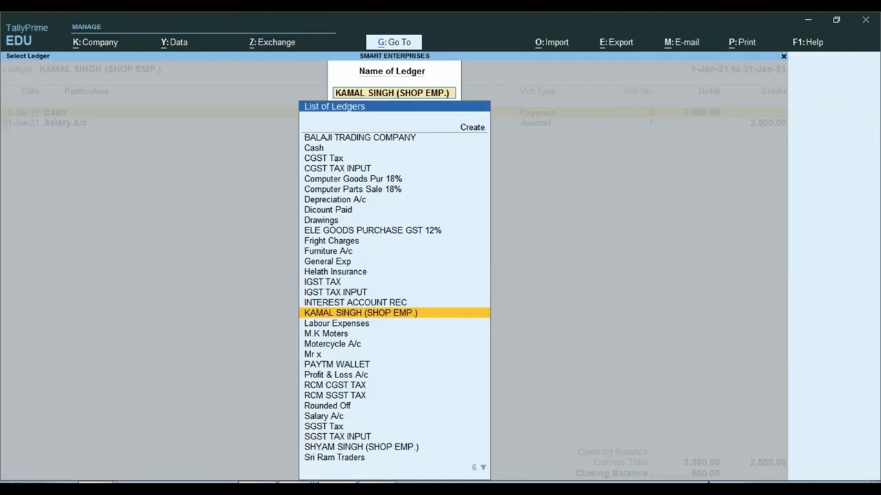
- View the second employee's ledger: 1,200.00 debit, 1,500.00 credit, 300.00 closing balance
type("Shya")
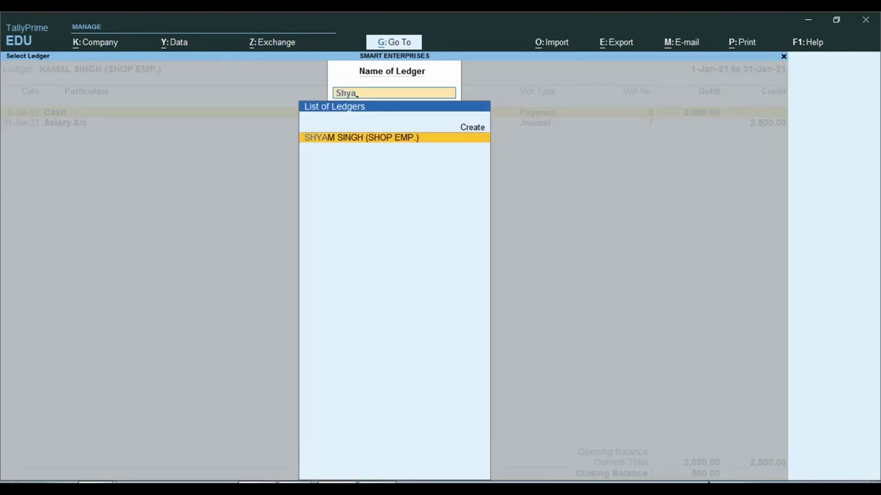
key("Return")
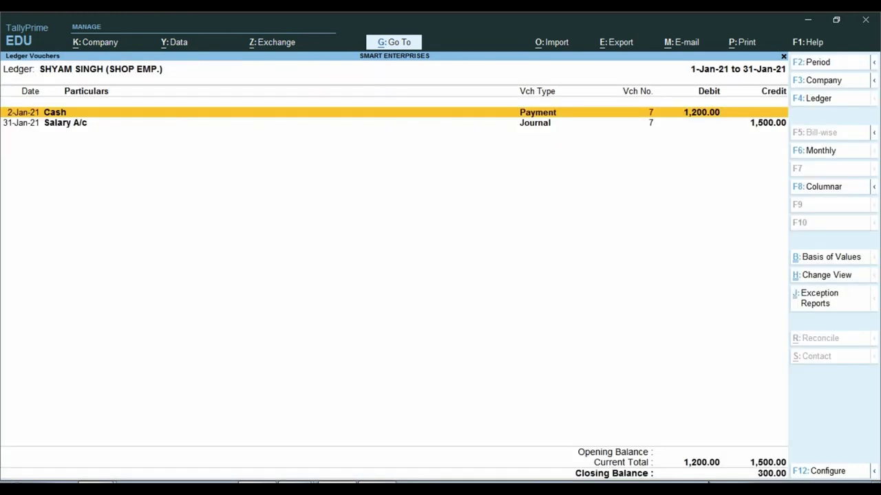
key("ctrl")
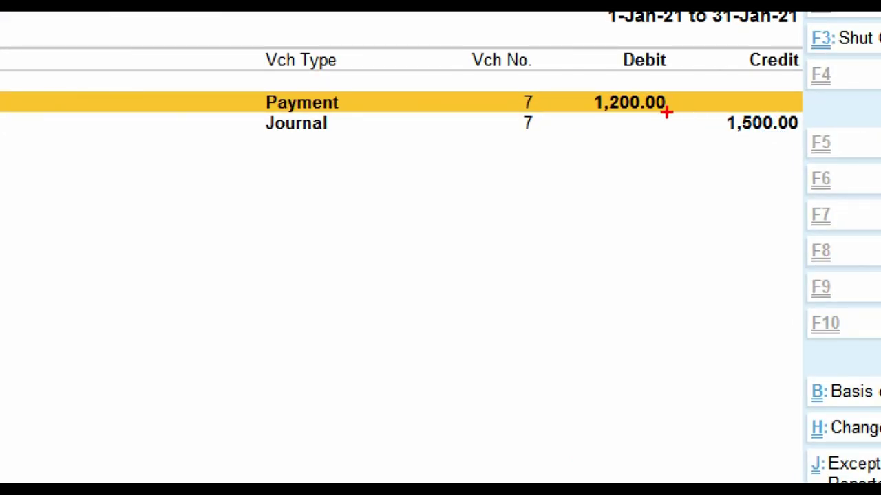
mouse_move(569, 79)
left_mouse_down()
mouse_move(586, 103)
mouse_move(696, 124)
left_mouse_up()
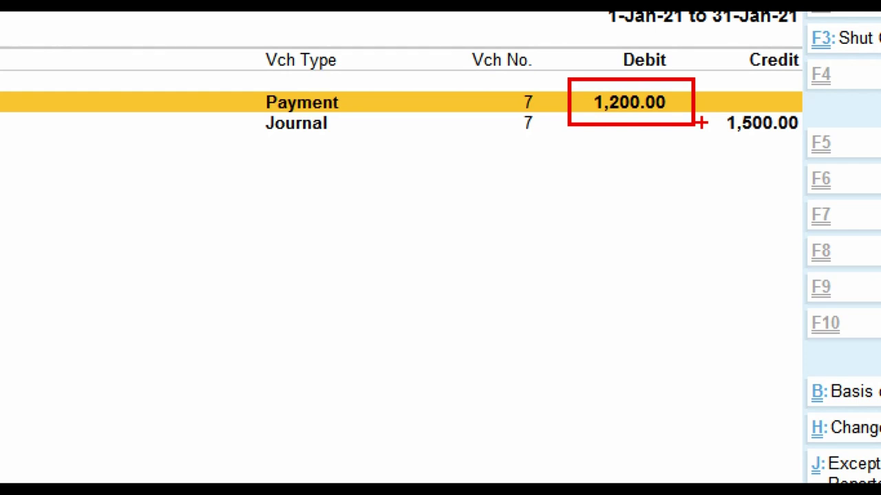
key("Escape")
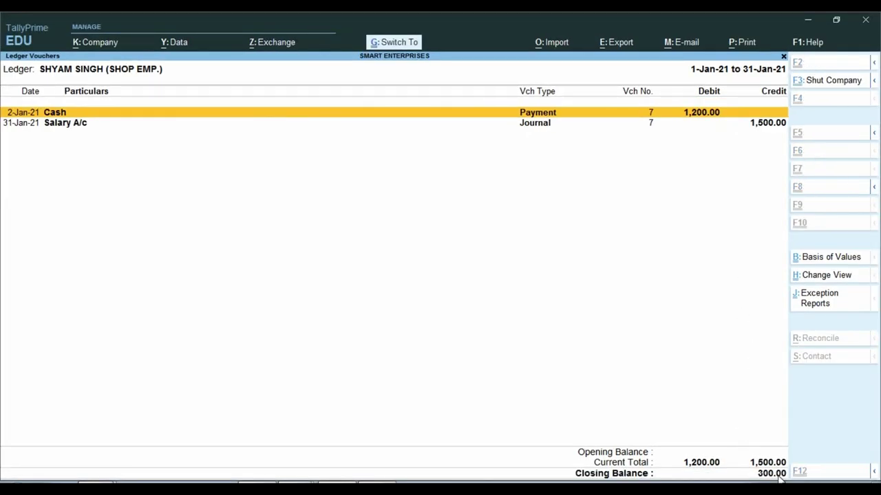
mouse_move(736, 459)
left_mouse_down()
mouse_move(776, 479)
mouse_move(794, 458)
left_mouse_up()
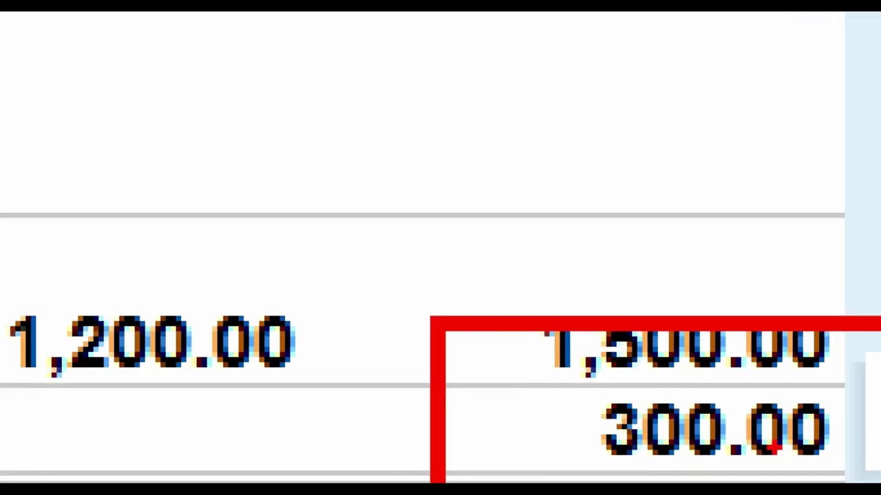
key("Escape")
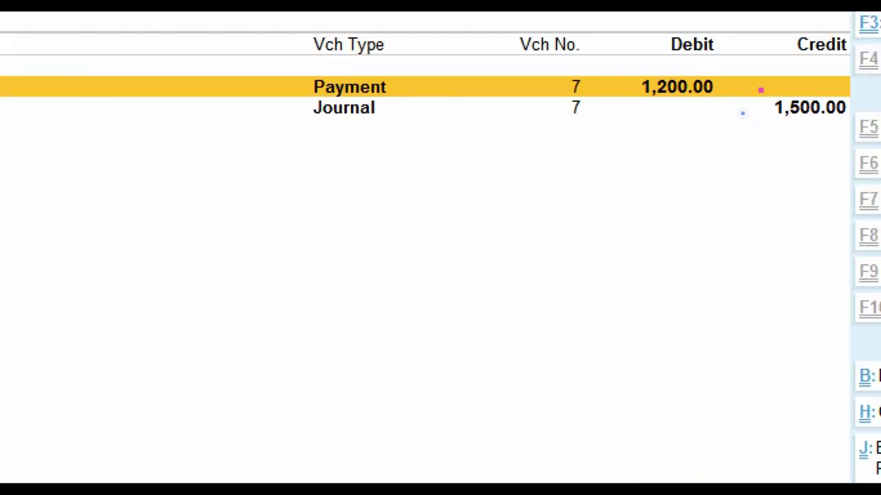
left_click_drag(760, 89, 866, 140)
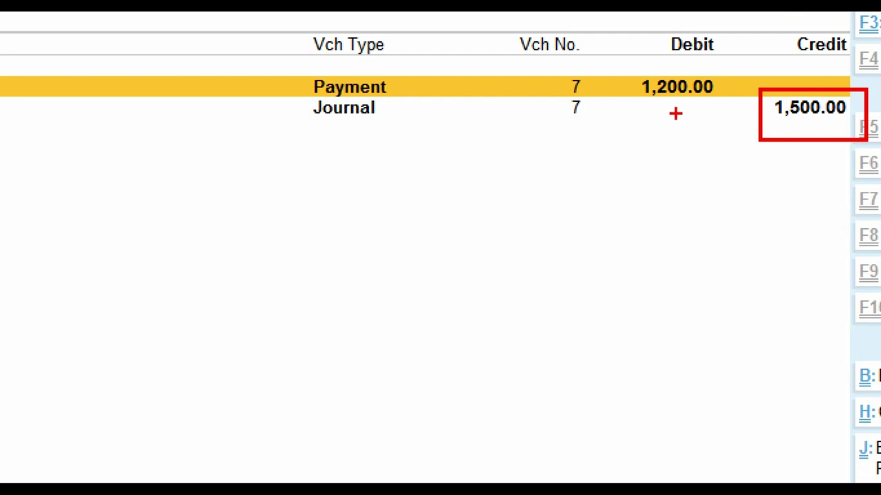
key("Escape")
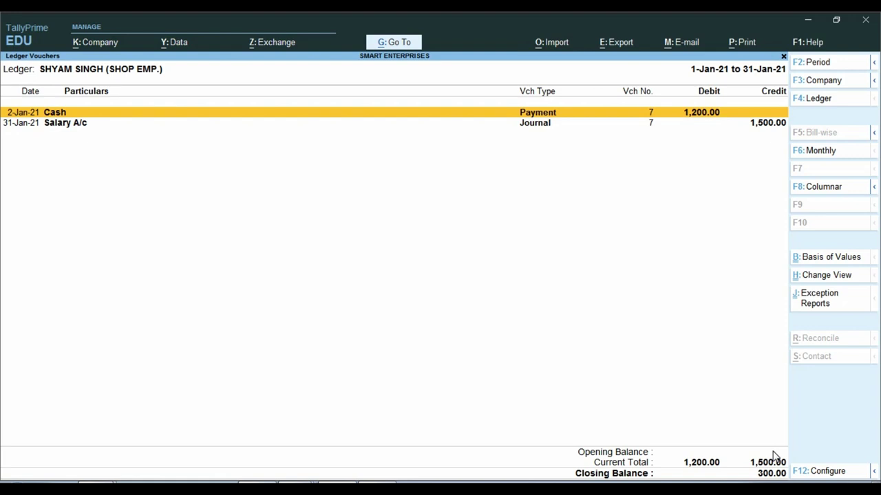
key("F4")
- Reopen the first employee's ledger to recheck its 500.00 closing balance
type("kam")
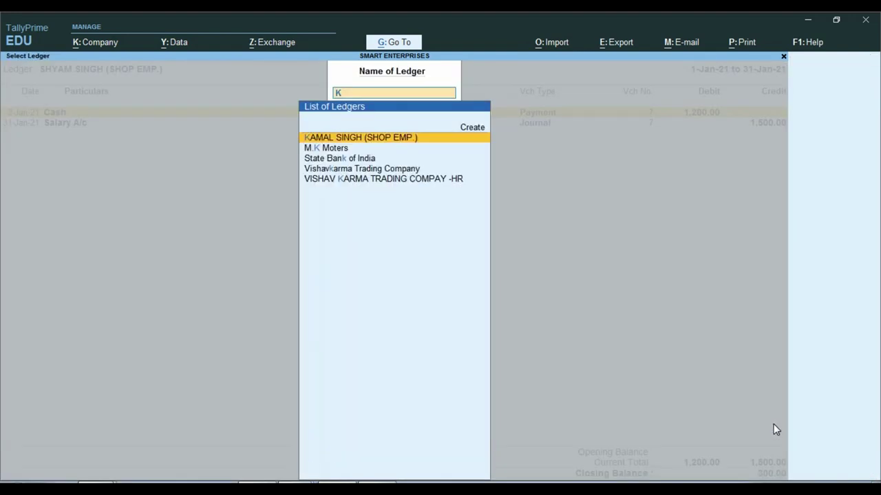
key("Return")
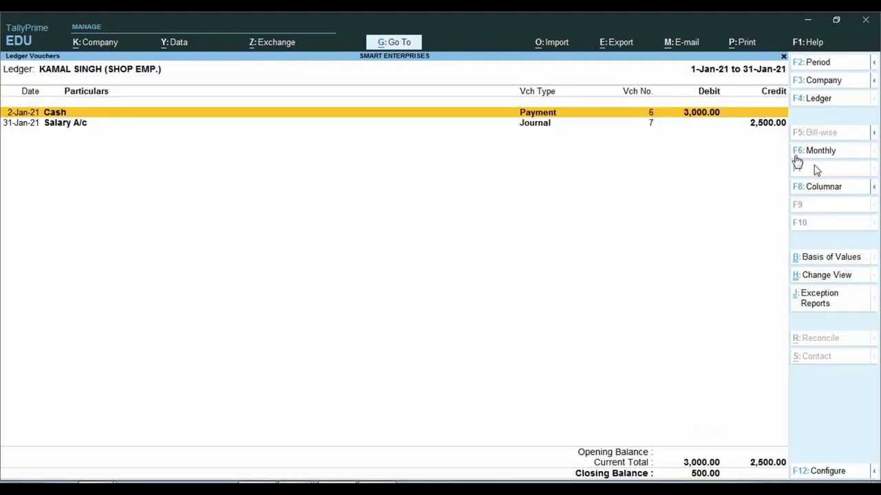
key("ctrl")
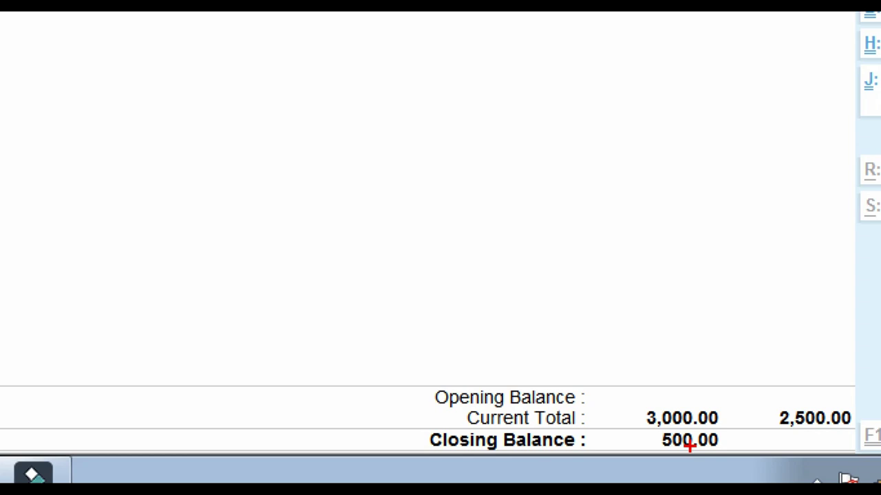
key("Escape")
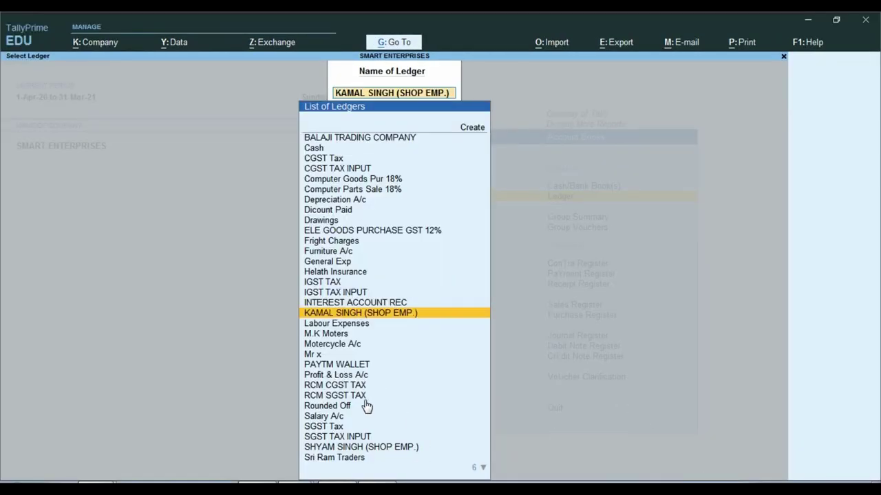
- Start a new Journal voucher from the Gateway of Tally
key("BackSpace")
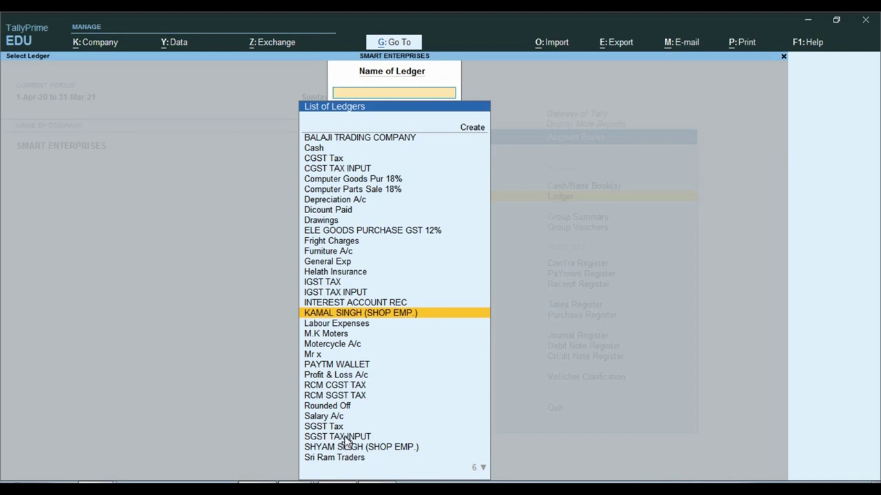
key("Escape")
key("Escape")
key("Escape")
key("Escape")
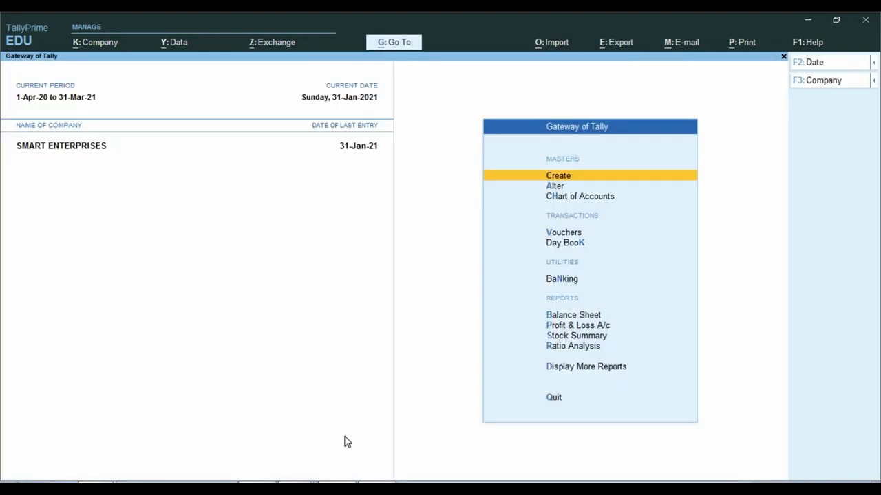
key("Down")
key("Down")
key("Down")
key("Return")
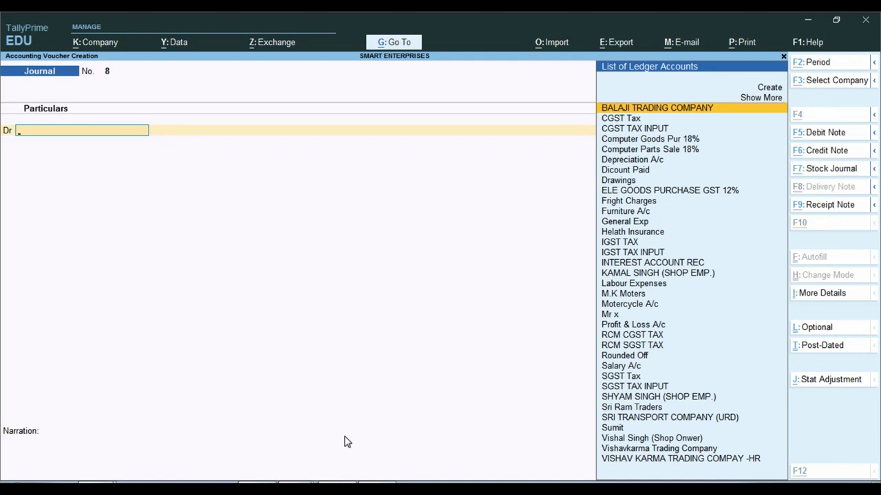
- Create ledger Shop Rent under Indirect Expenses with GST Not Applicable
key("alt+c")
type("Shop Rent")
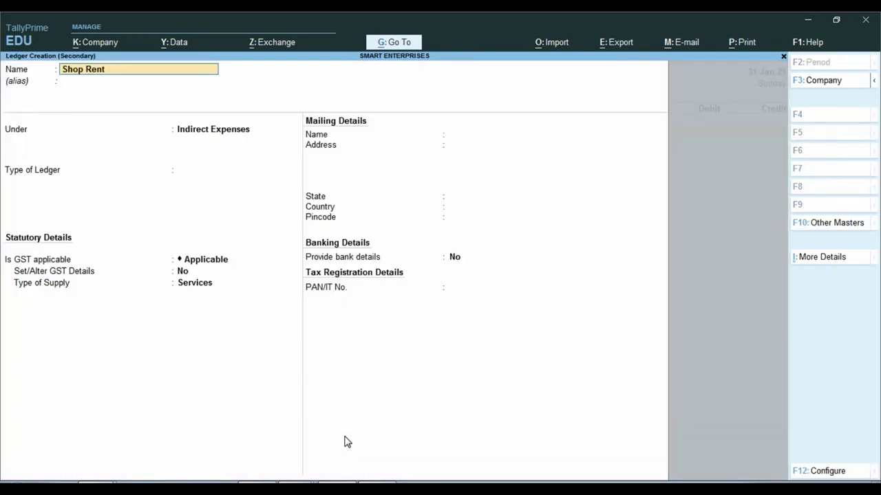
key("Return")
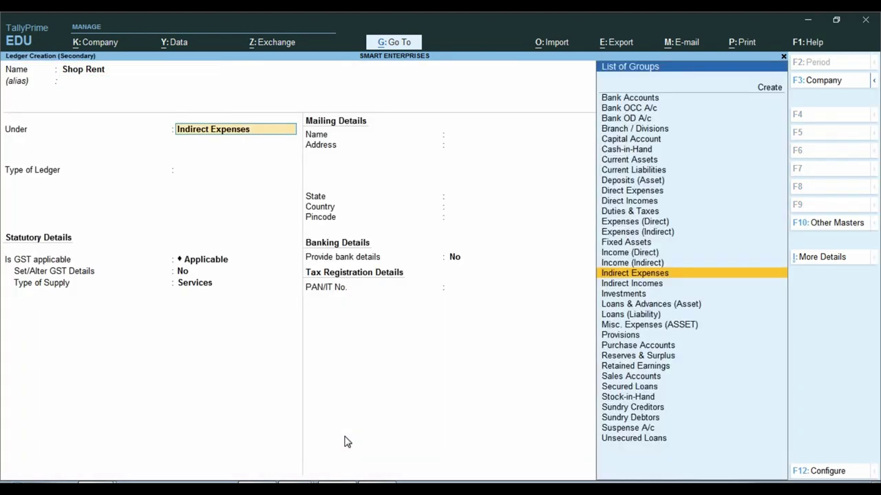
key("Return")
key("Return")
key("BackSpace")
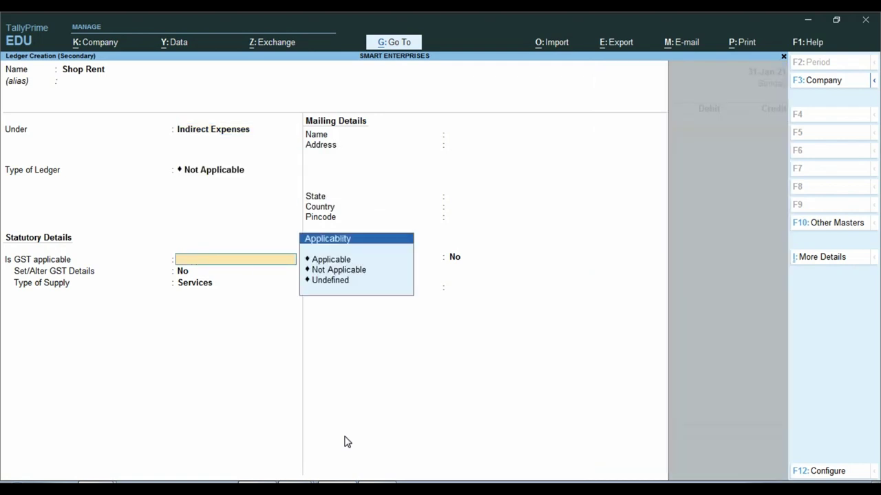
key("Down")
key("Return")
key("Return")
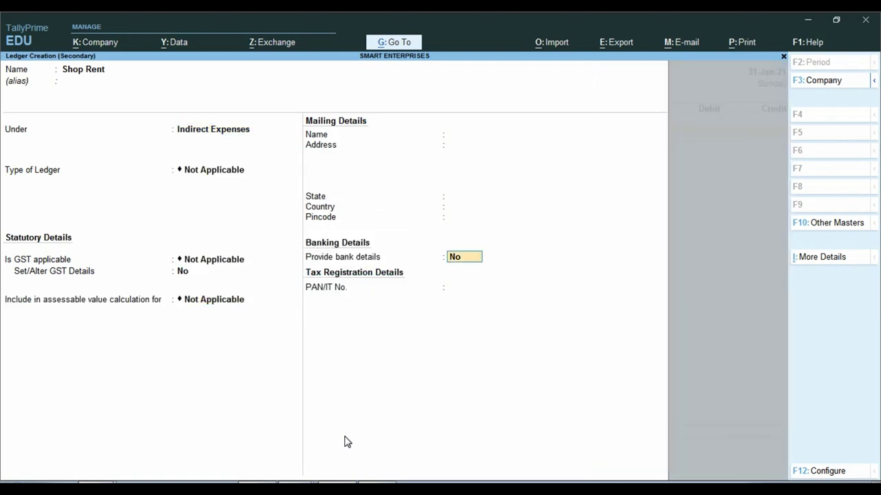
key("Return")
key("Return")
key("Return")
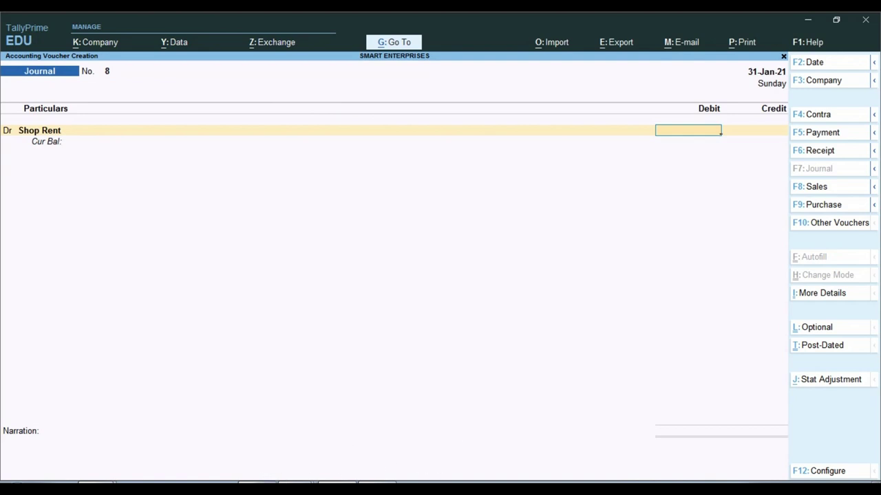
- Look up the 800 monthly shop rent in the Word notes
key("alt+Tab")
left_click(411, 401)
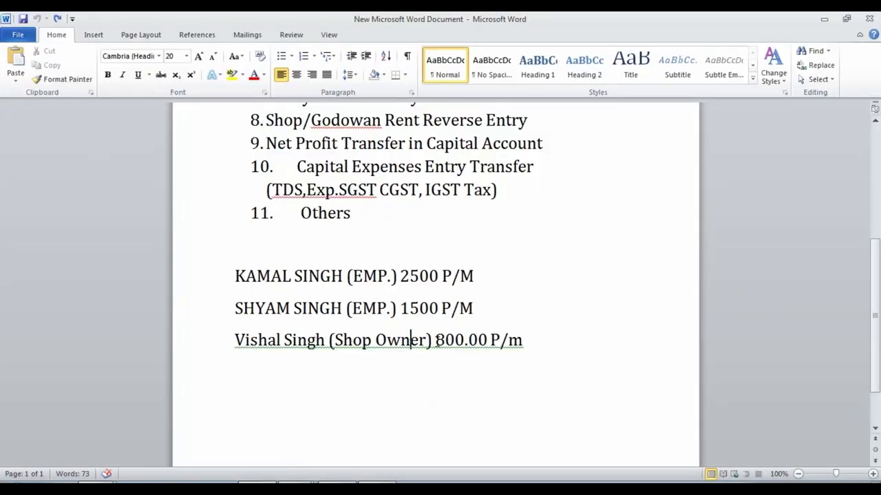
left_click_drag(435, 340, 464, 342)
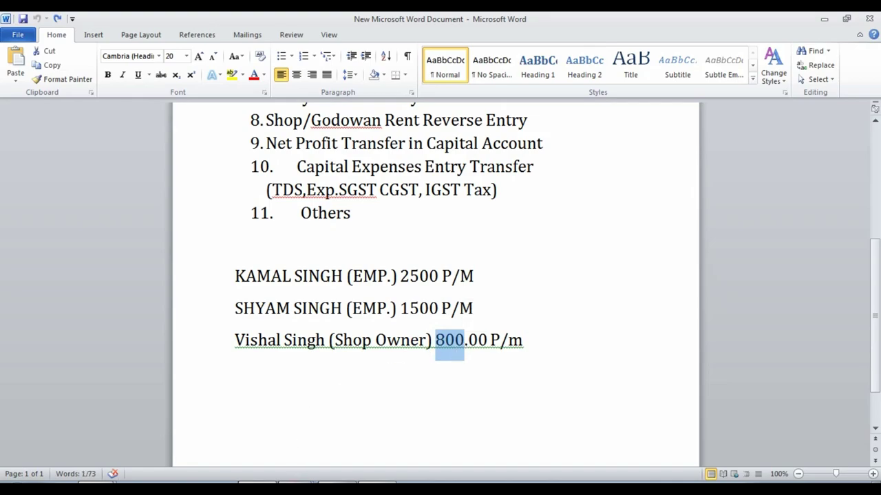
key("alt+Tab")
- Debit Shop Rent 800, credit the shop owner 800, narrate 'JAN MONTH SHOP RENT', and save
type("800")
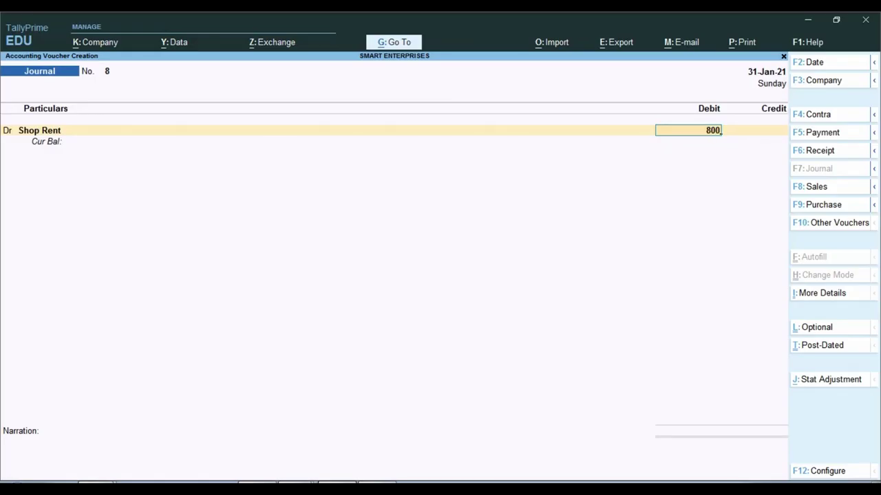
key("Return")
type("c")
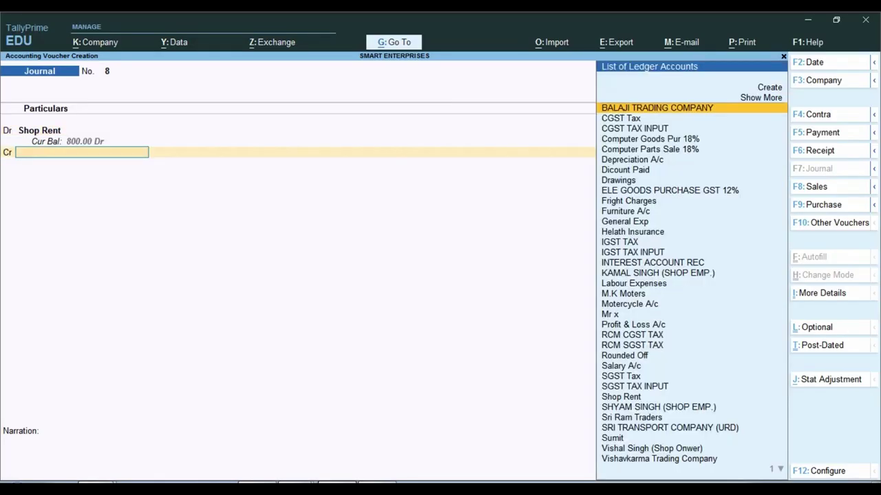
type("Vish")
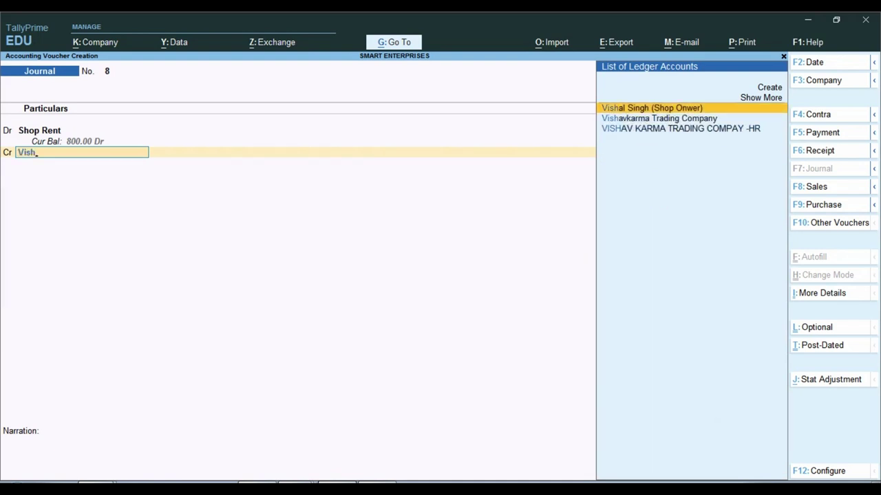
key("Return")
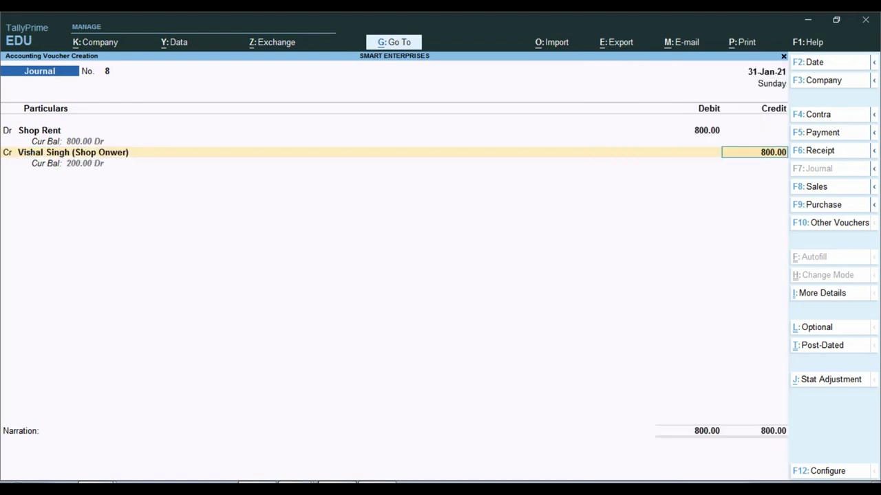
key("Return")
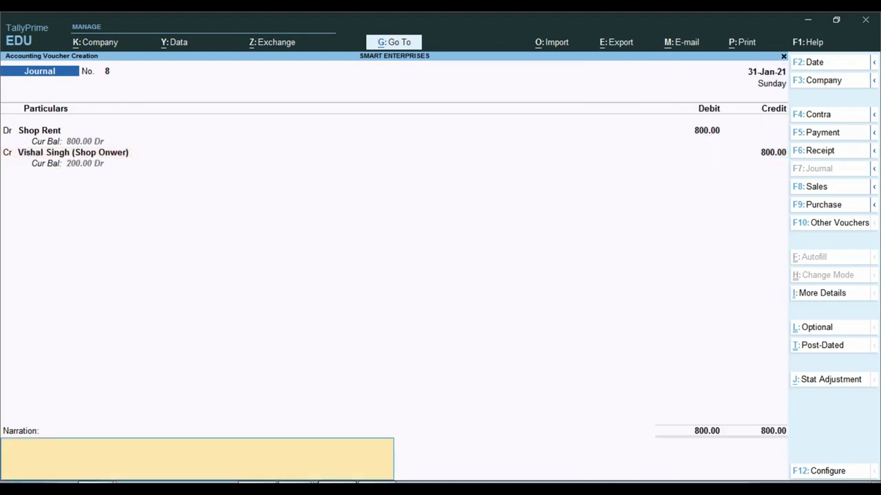
type("JAN MONTH SHOP RENT")
key("Return")
key("Return")
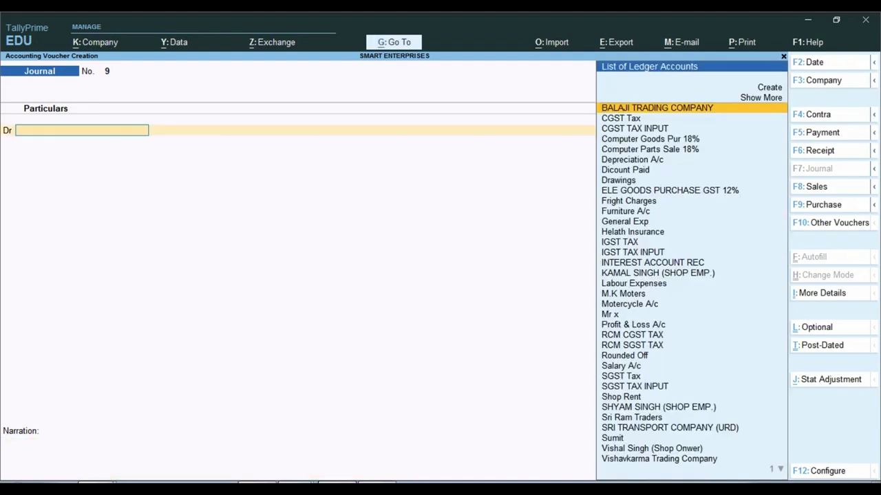
- Check Profit & Loss for Shop Rent 800.00 under Indirect Expenses and Nett Profit 1,846.78
key("Escape")
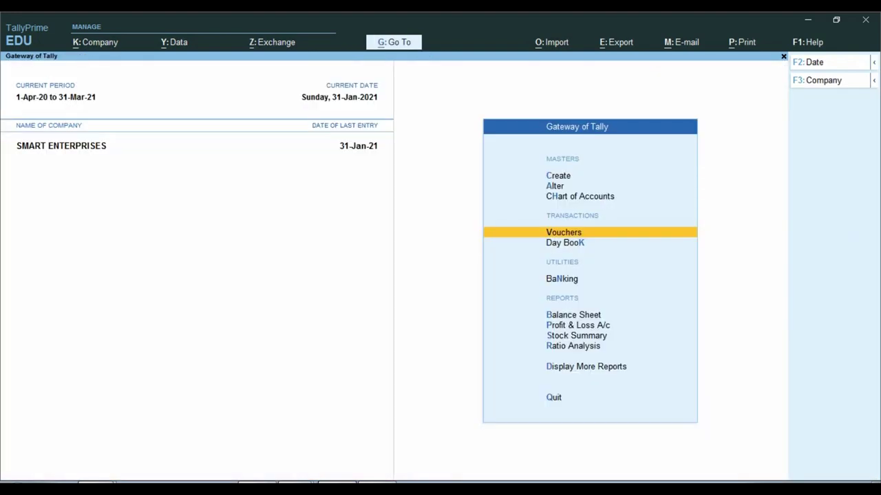
key("Down")
key("Down")
key("Down")
key("Down")
key("Return")
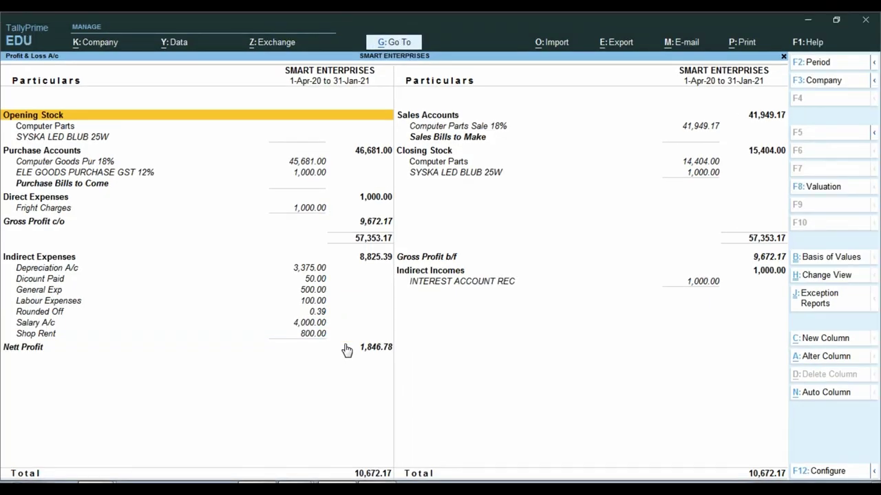
key("Escape")
- Open the Ledger report's ledger list via Display More Reports > Account Books
key("Down")
key("Down")
key("Down")
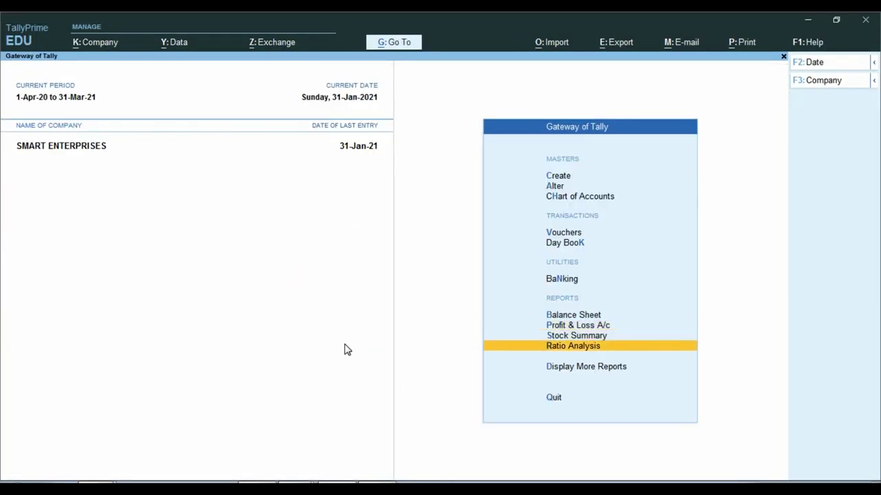
key("Return")
key("Down")
key("Down")
key("Down")
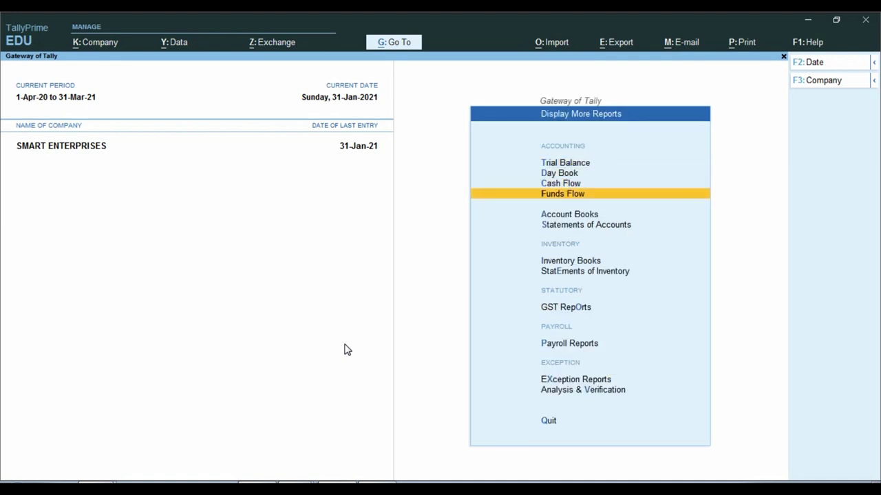
key("Down")
key("Return")
key("Down")
key("Return")
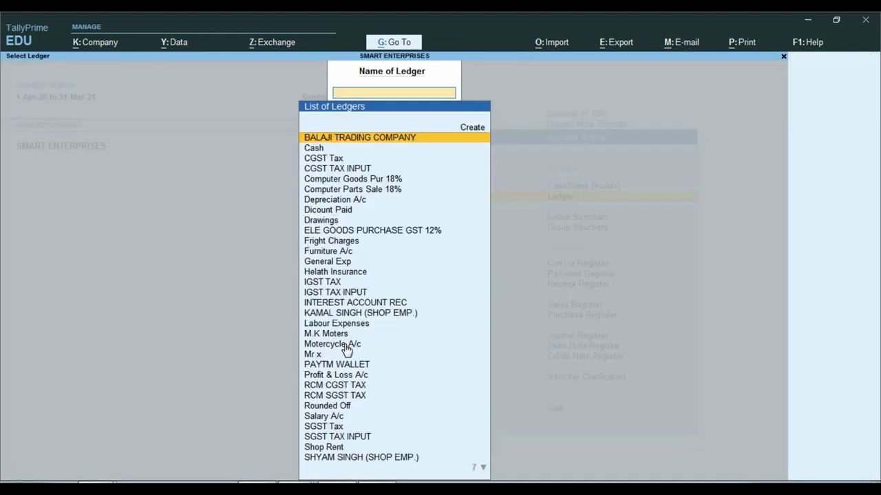
- View the shop owner's ledger: 1,000.00 cash debit, 800.00 Shop Rent credit, 200.00 balance
type("VISH")
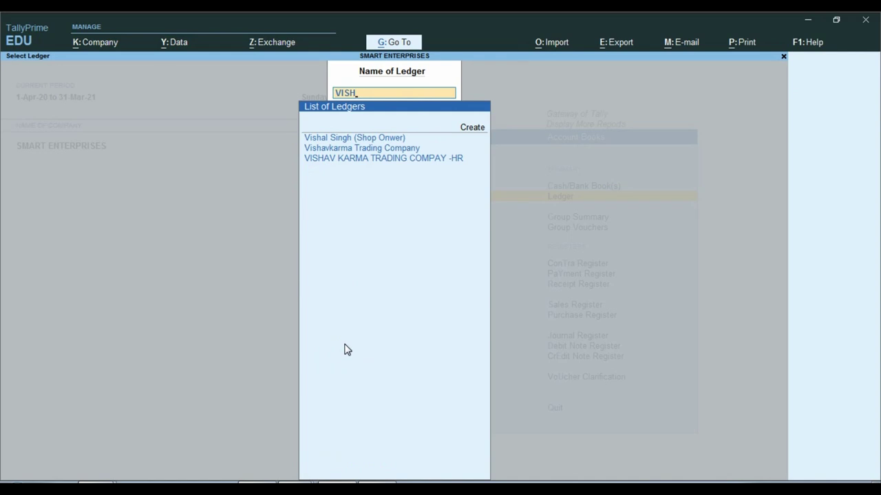
key("Return")
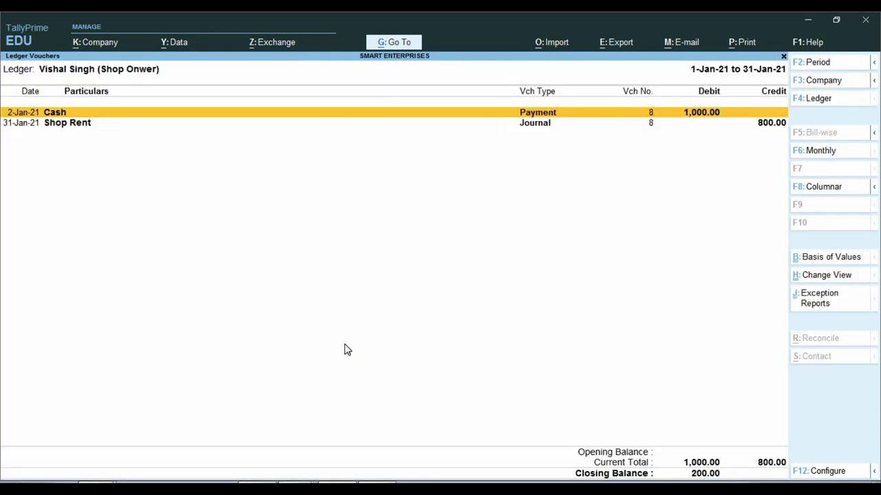
key("ctrl")
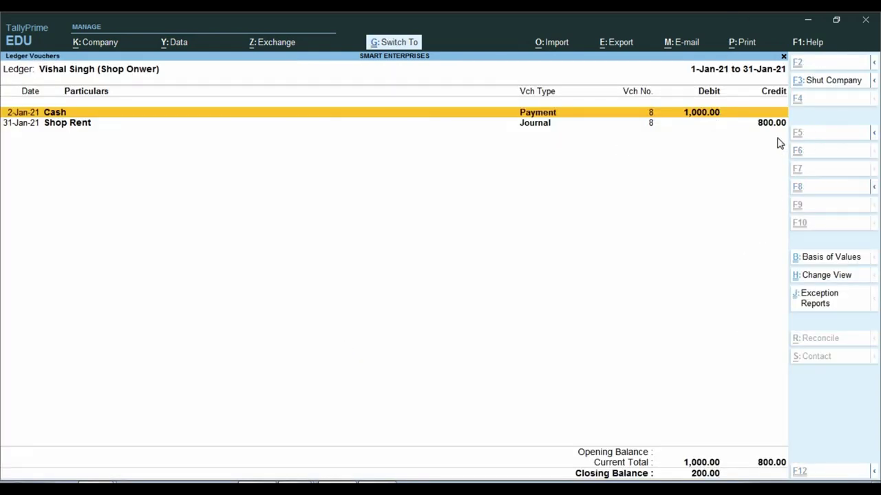
mouse_move(743, 111)
left_mouse_down()
mouse_move(773, 128)
mouse_move(809, 129)
left_mouse_up()
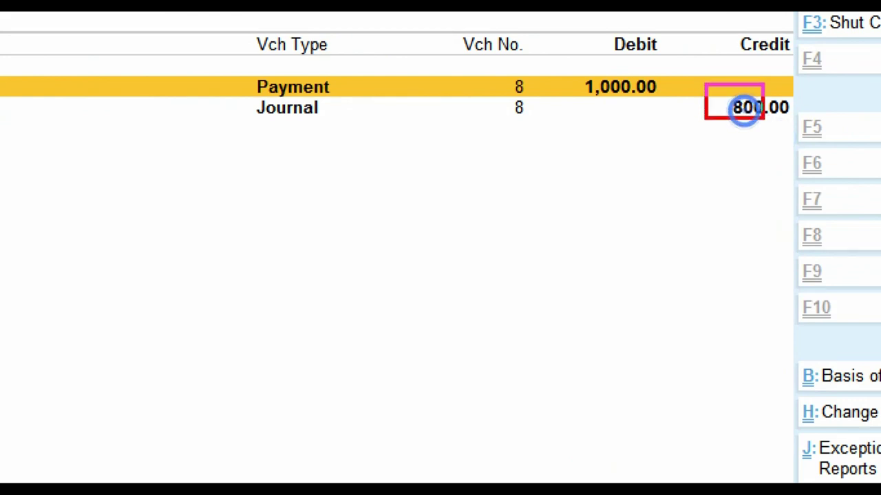
mouse_move(540, 59)
left_mouse_down()
mouse_move(658, 97)
mouse_move(671, 108)
left_mouse_up()
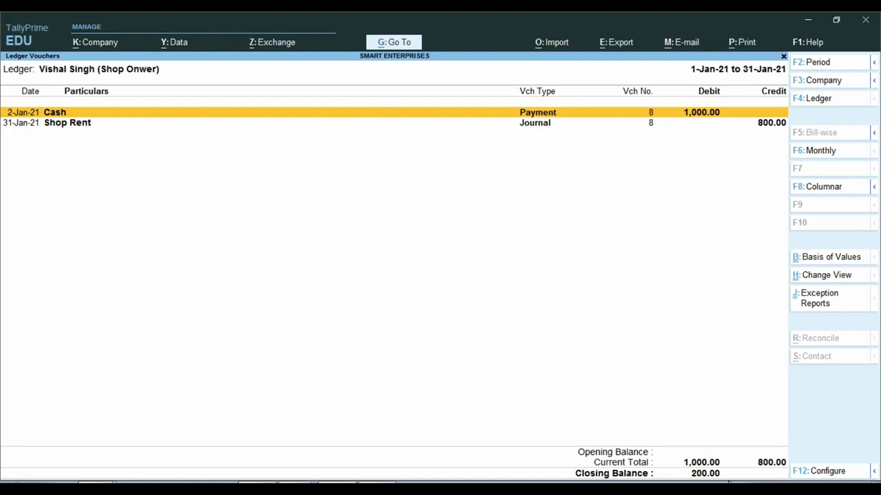
key("Down")
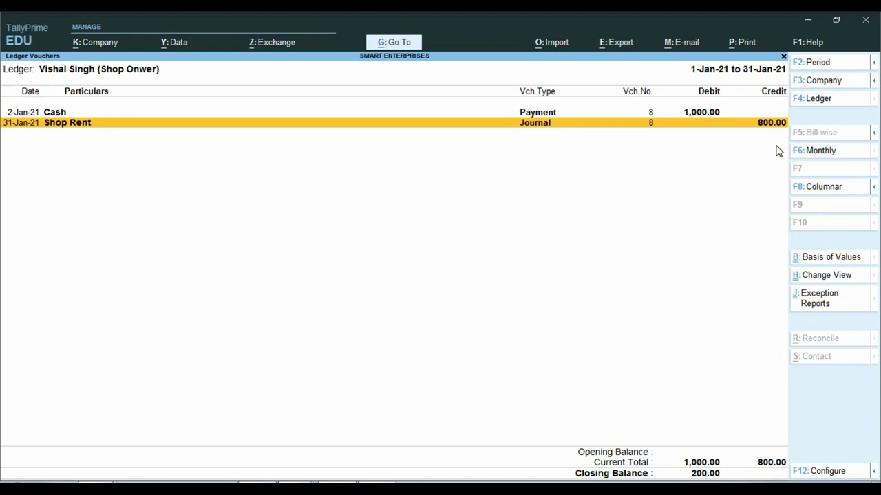
left_click(707, 113)
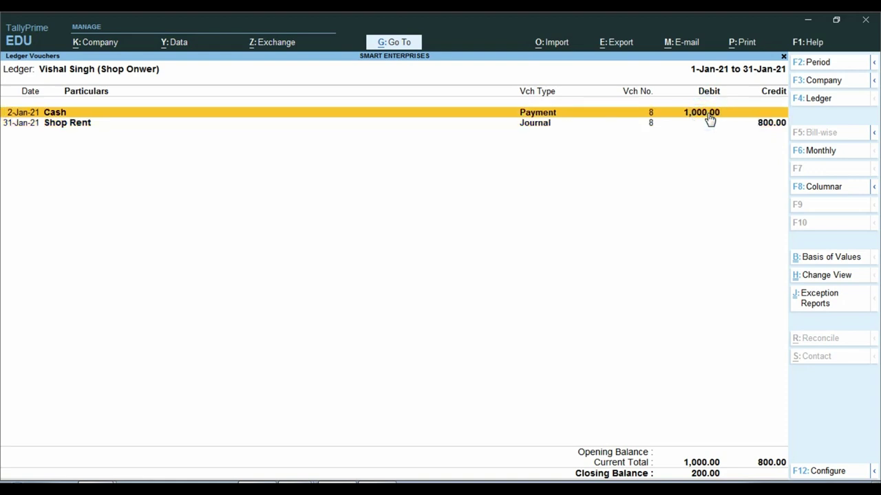
left_click(303, 485)
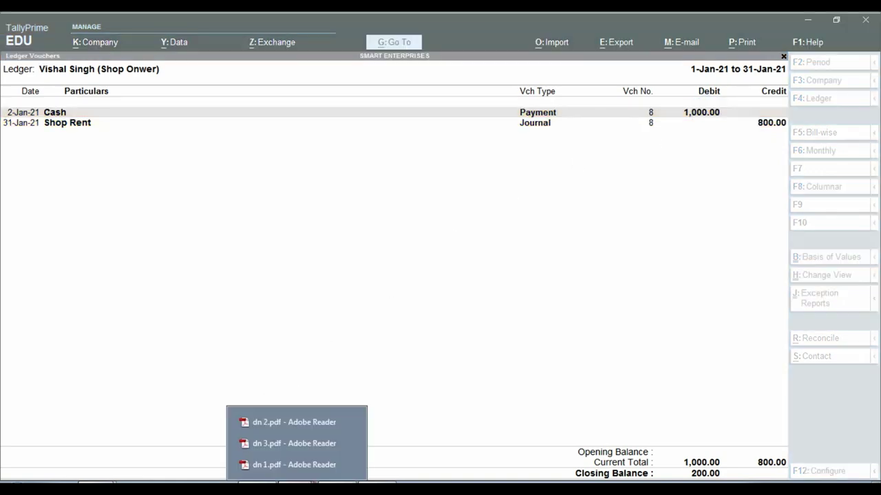
left_click(282, 442)
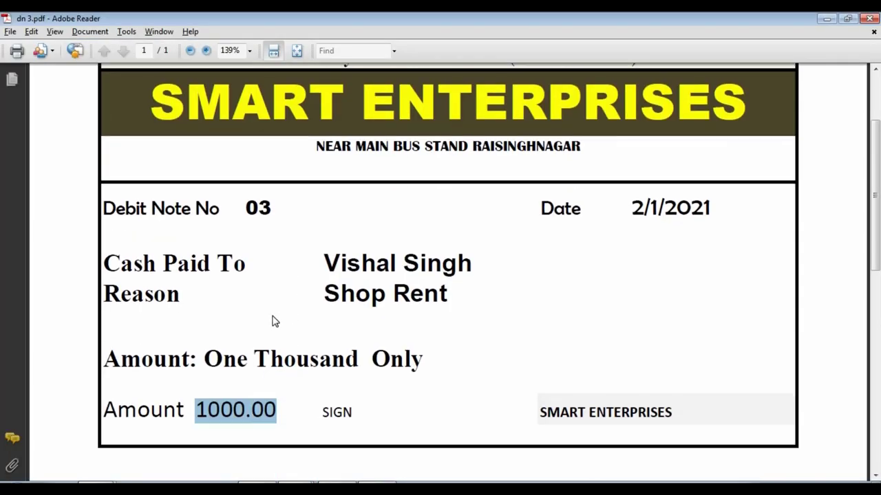
left_click(370, 294)
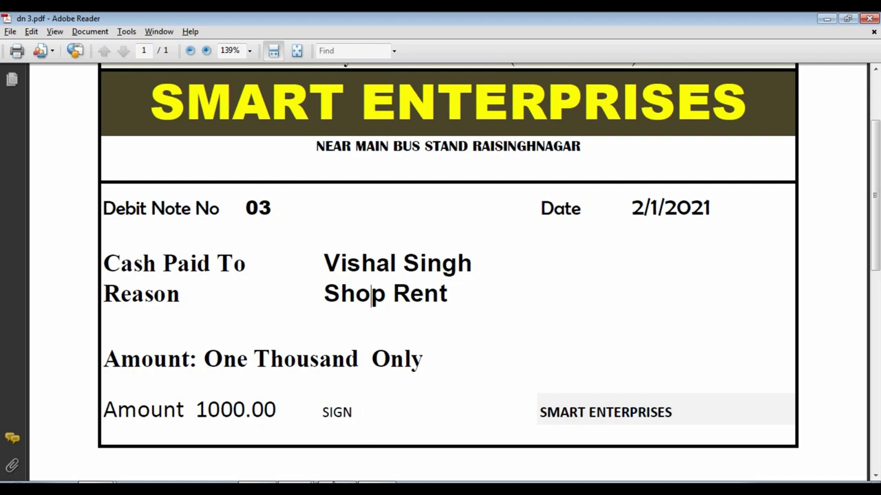
left_click(349, 483)
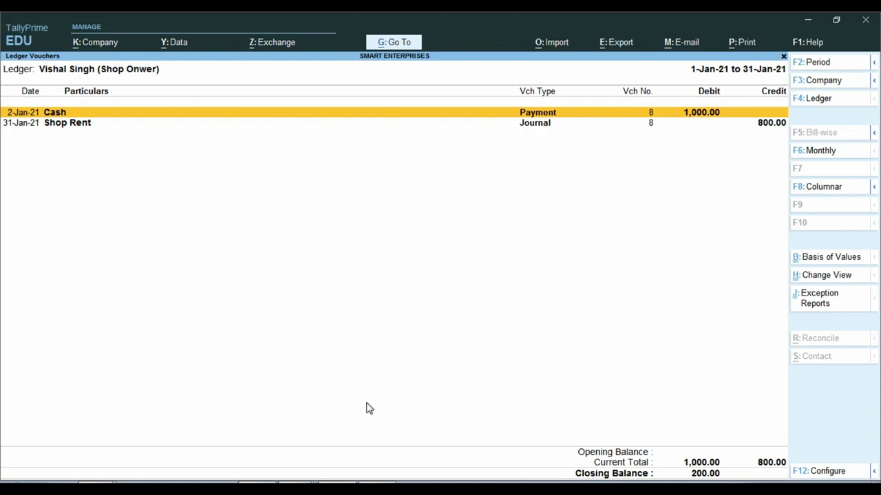
- Compare against dn 3.pdf and open Journal No. 8 to verify Shop Rent 800.00
key("Down")
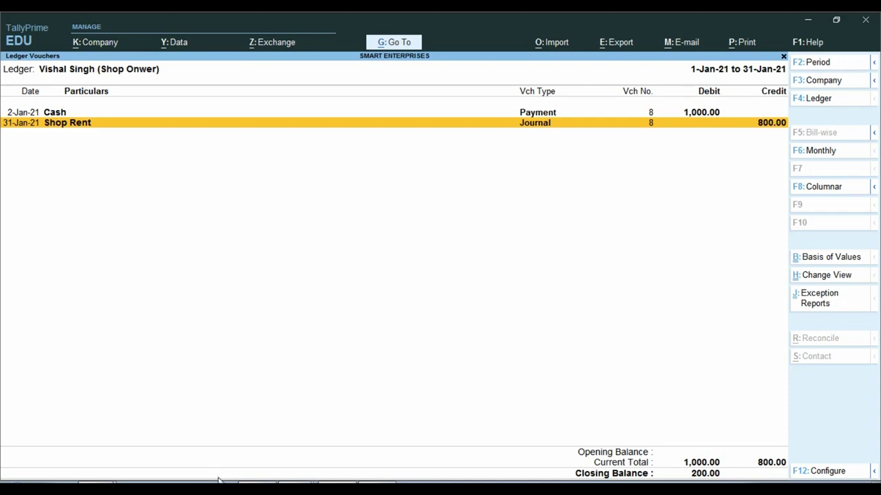
left_click(297, 487)
left_click(292, 446)
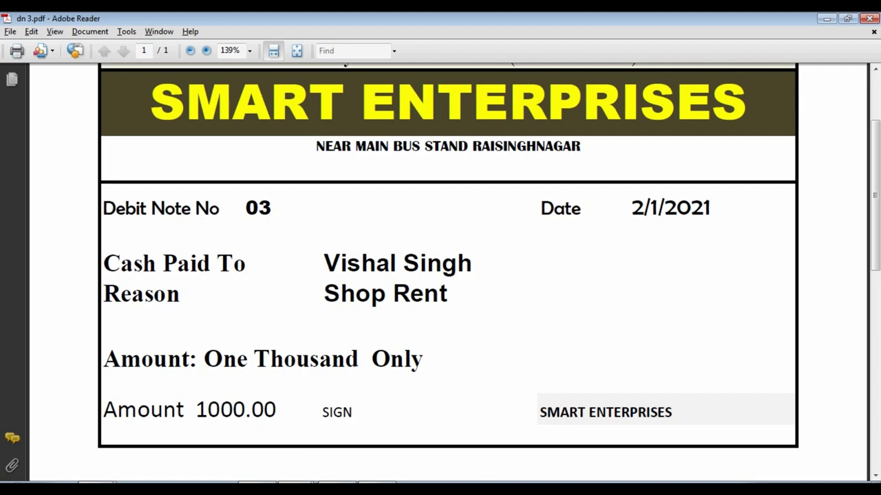
key("alt+Tab")
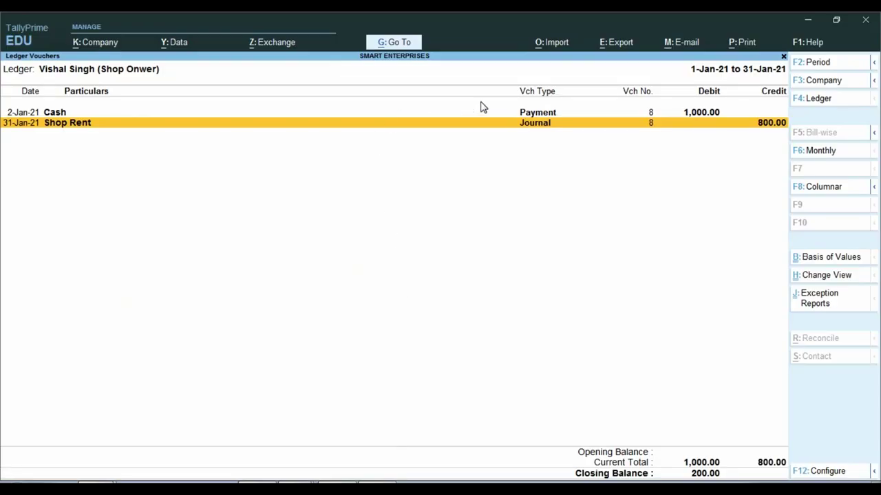
left_click(545, 117)
left_click(545, 132)
left_click(545, 132)
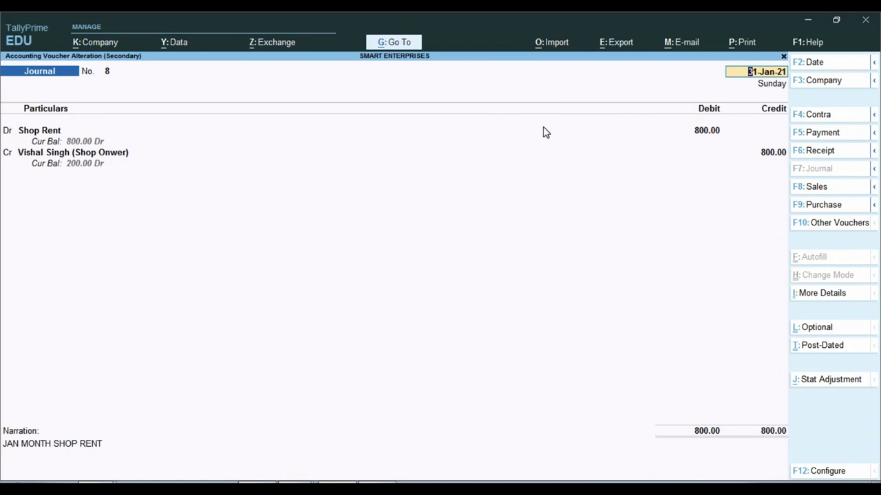
key("Escape")
key("Escape")
key("Escape")
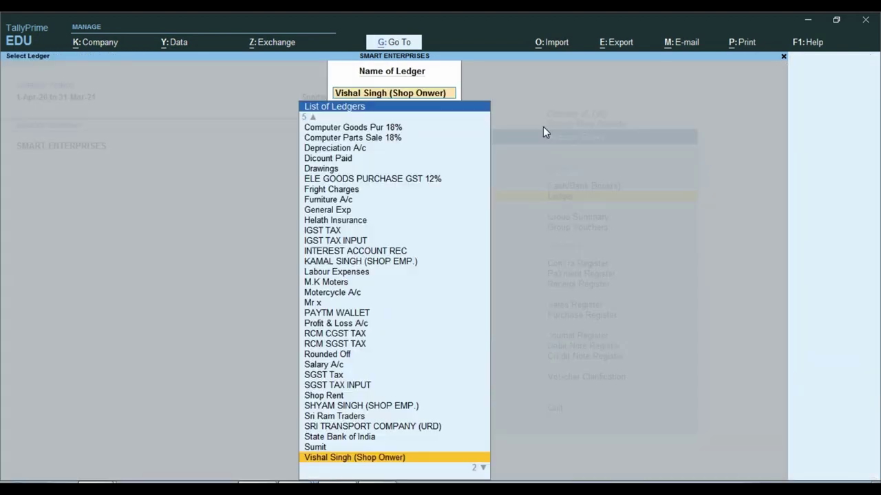
- Look over item 9, Net Profit Transfer in Capital Account, in the Word notes
key("alt+Tab")
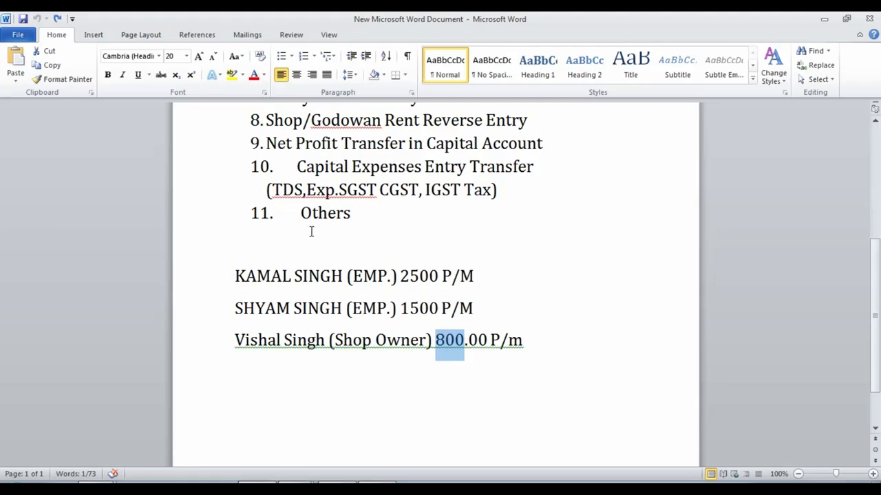
scroll(311, 232, "up", 1)
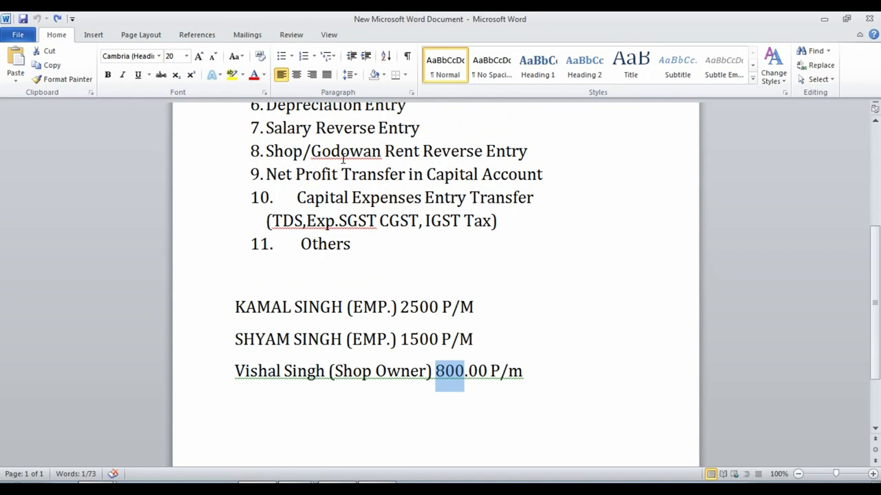
left_click(596, 242)
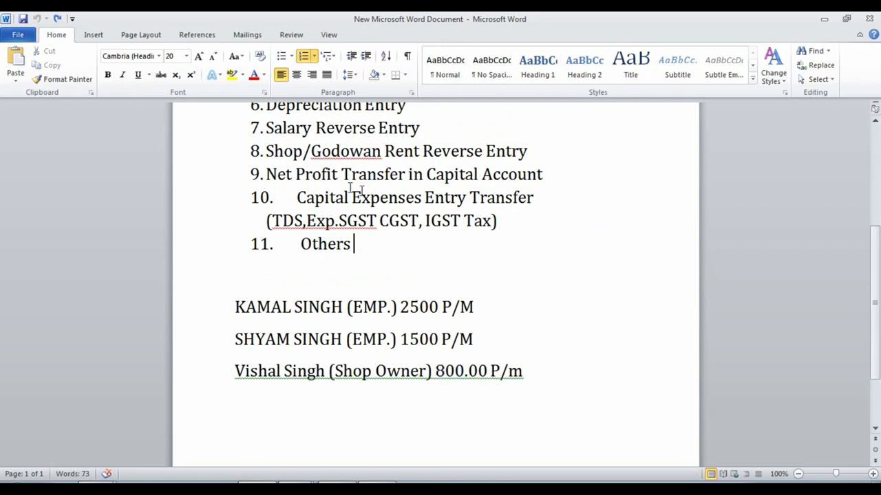
left_click_drag(266, 174, 544, 176)
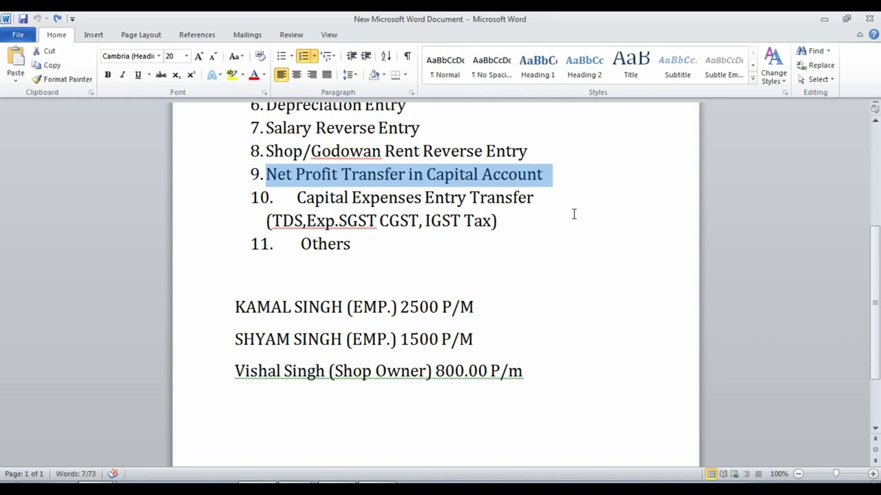
left_click(374, 172)
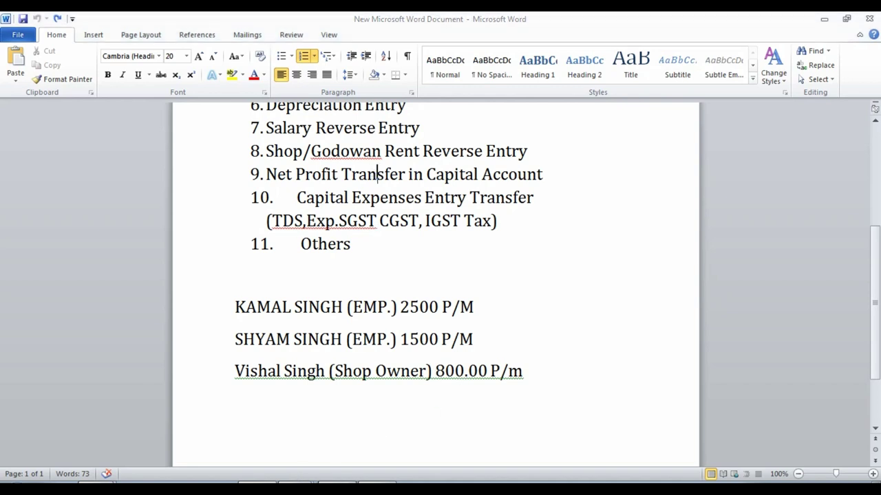
- Return TallyPrime to its Gateway of Tally main menu
left_click(349, 484)
key("Escape")
key("Escape")
key("Home")
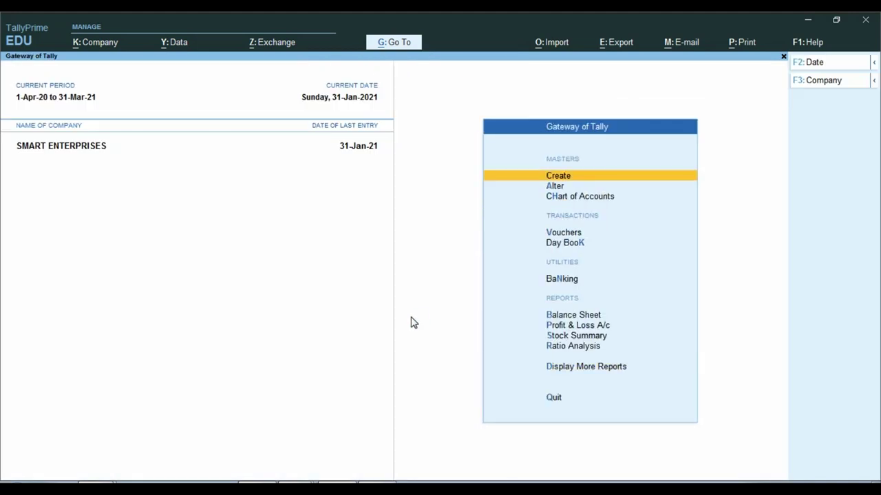
key("Down")
key("Down")
key("Down")
key("Down")
key("Down")
key("Down")
key("Down")
key("Down")
key("Down")
key("Up")
key("Up")
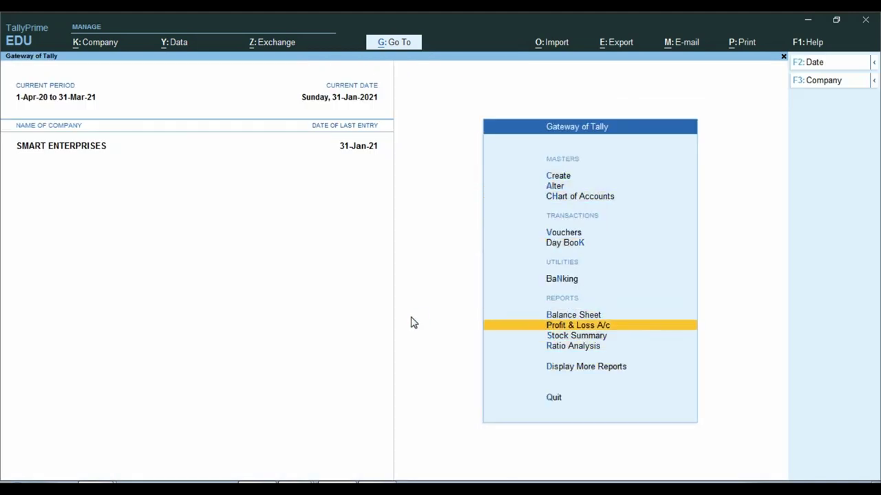
key("Return")
key("alt+F5")
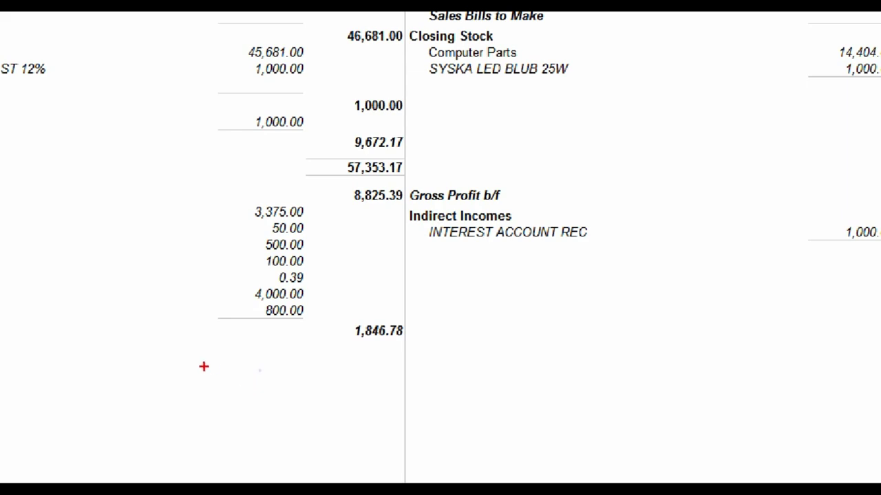
key("ctrl")
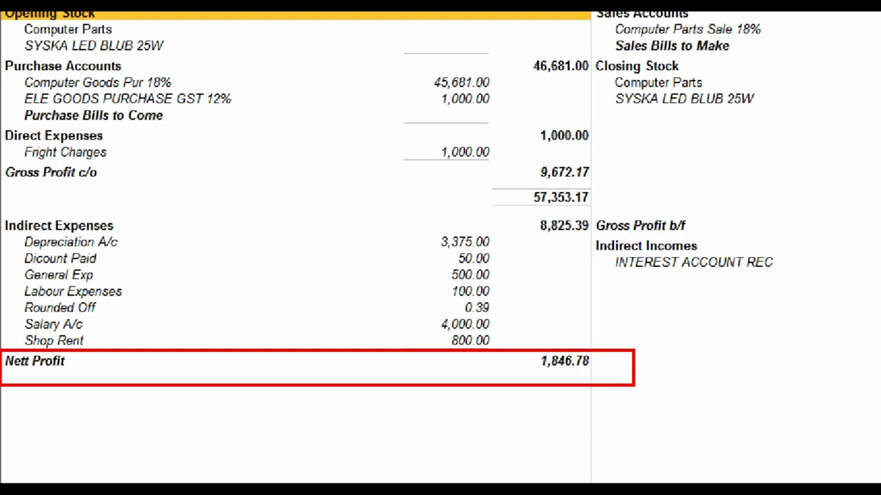
key("Escape")
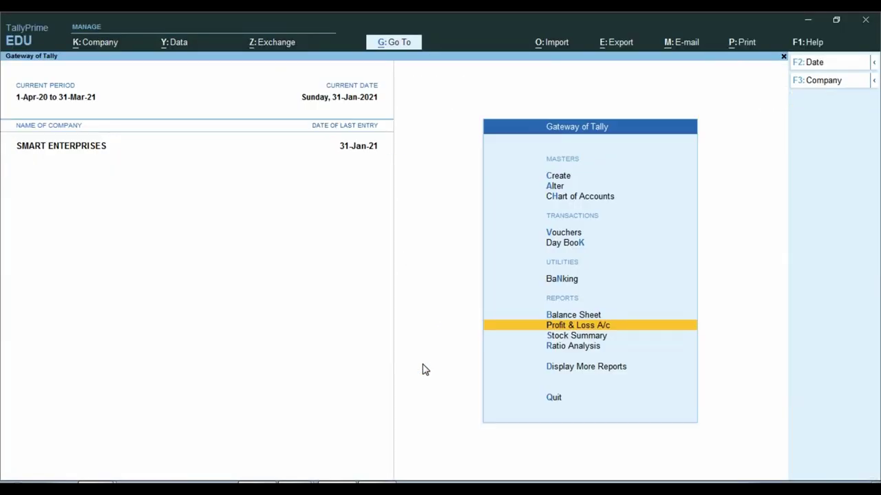
key("Up")
key("Return")
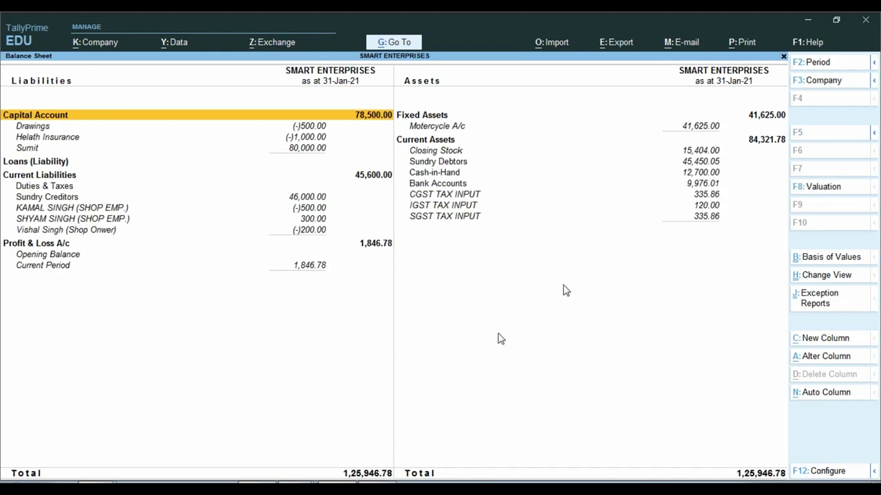
left_click(300, 150)
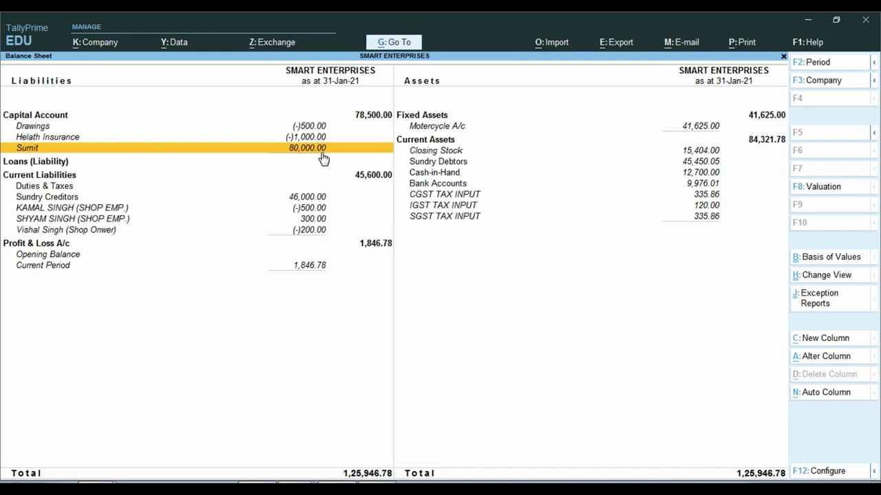
key("Escape")
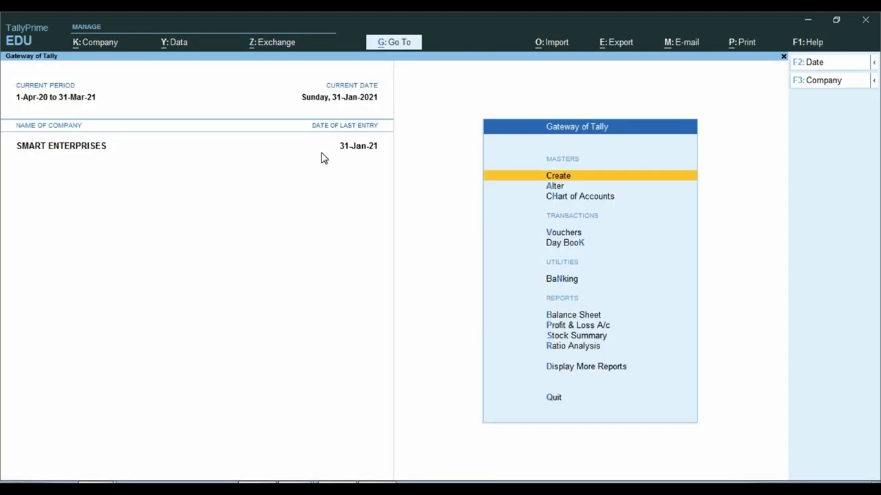